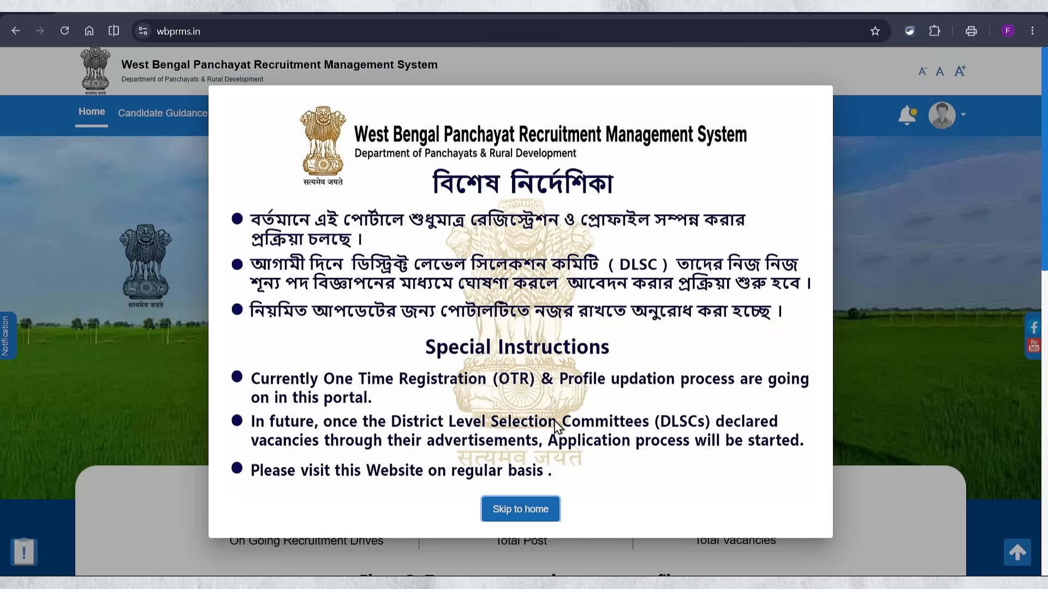
- Skip the special instructions notice and log out of the previously signed-in account
{"action": "left_click", "coordinate": [522, 512]}
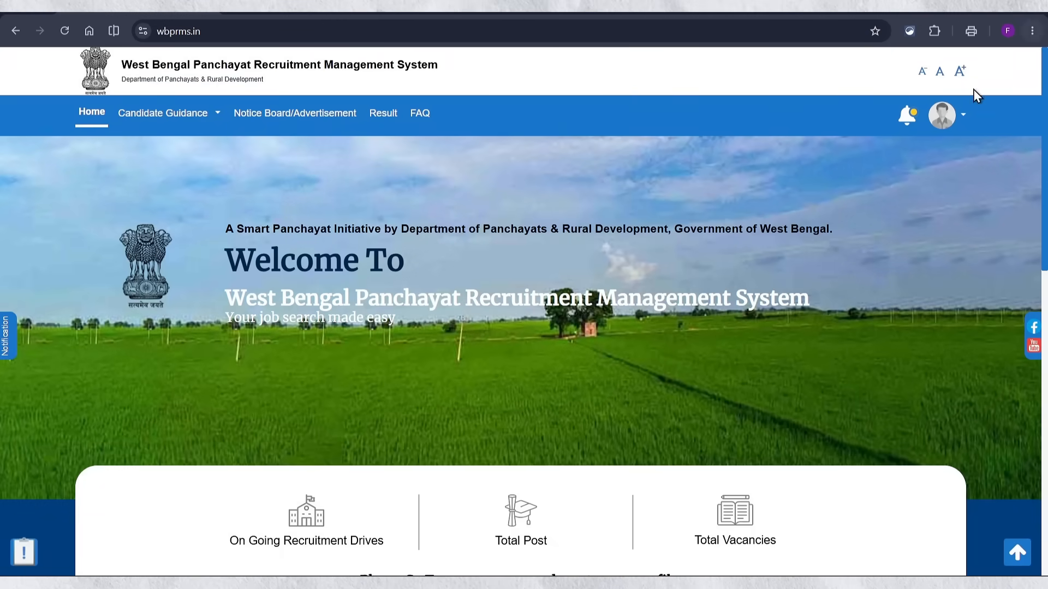
{"action": "left_click", "coordinate": [952, 116]}
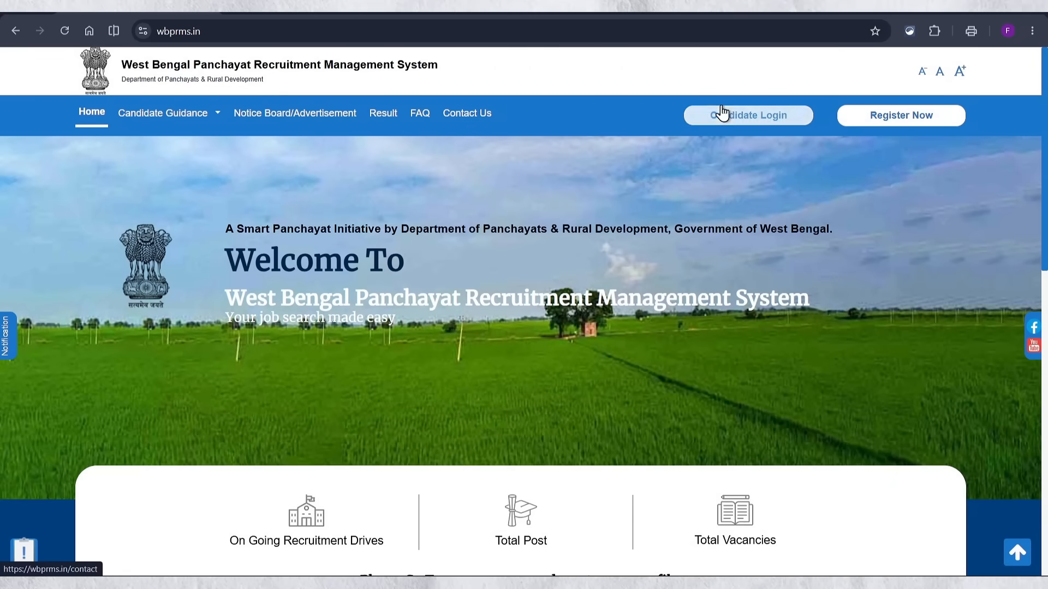
- Open the candidate Registration form and dismiss its Important instruction notice
{"action": "left_click", "coordinate": [913, 116]}
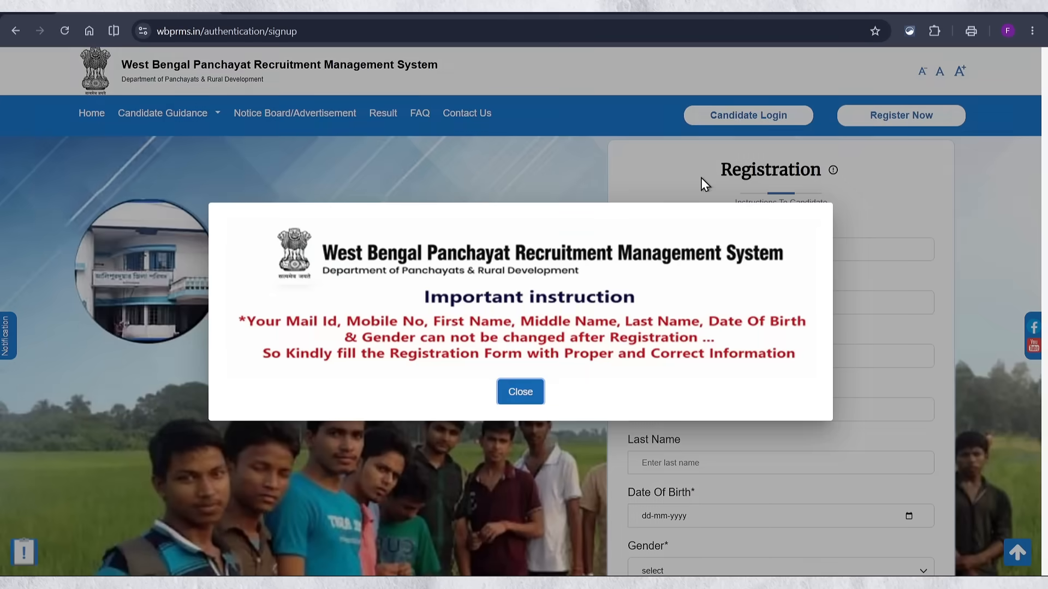
{"action": "left_click", "coordinate": [520, 393]}
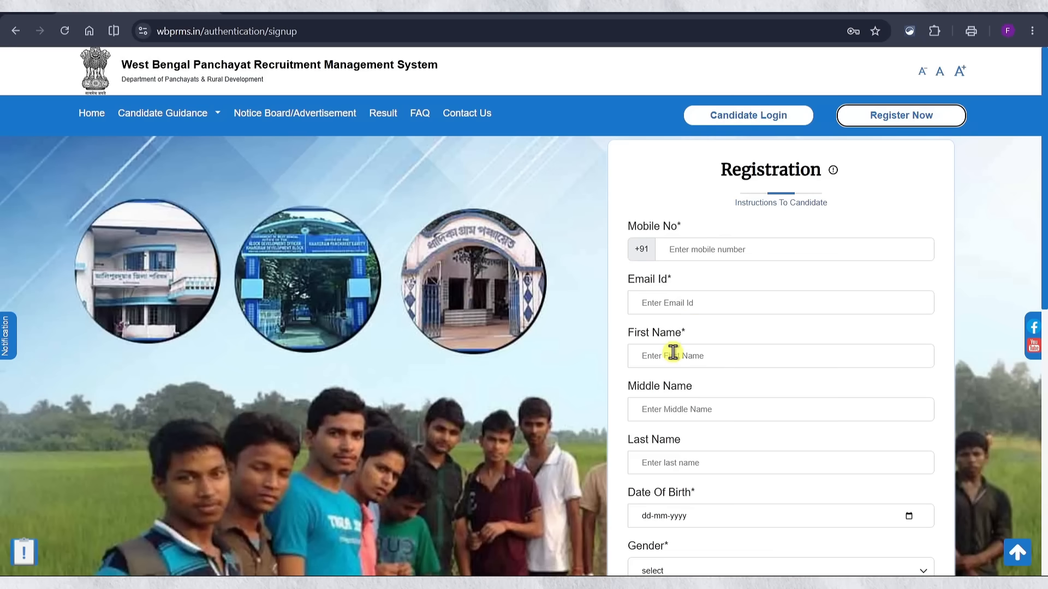
- Open the Date Of Birth calendar and switch it to year and month selection for manual entry
{"action": "scroll", "coordinate": [682, 371], "scroll_direction": "down", "scroll_amount": 1}
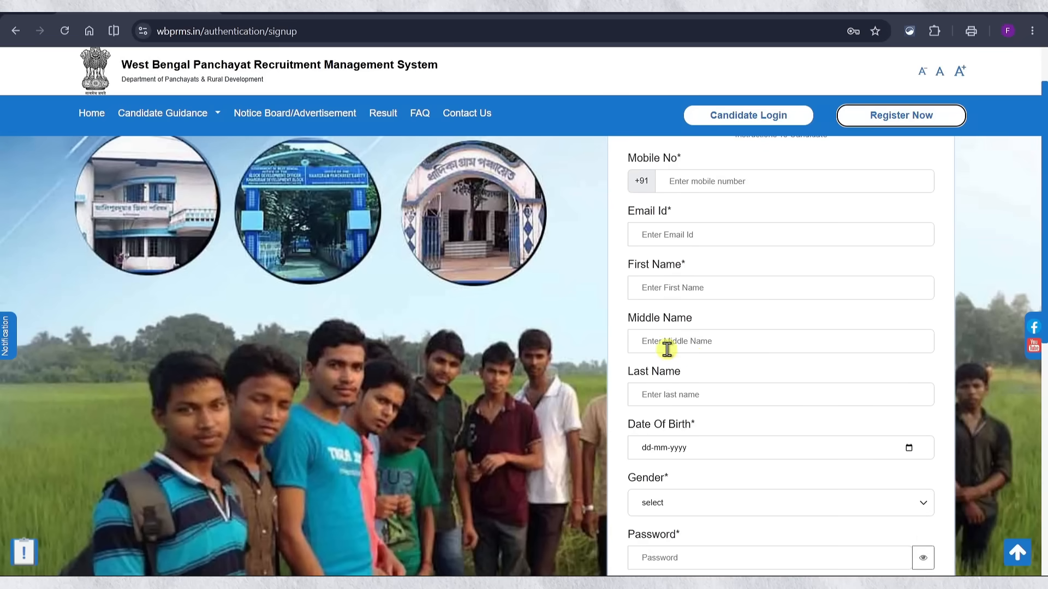
{"action": "scroll", "coordinate": [691, 363], "scroll_direction": "down", "scroll_amount": 1}
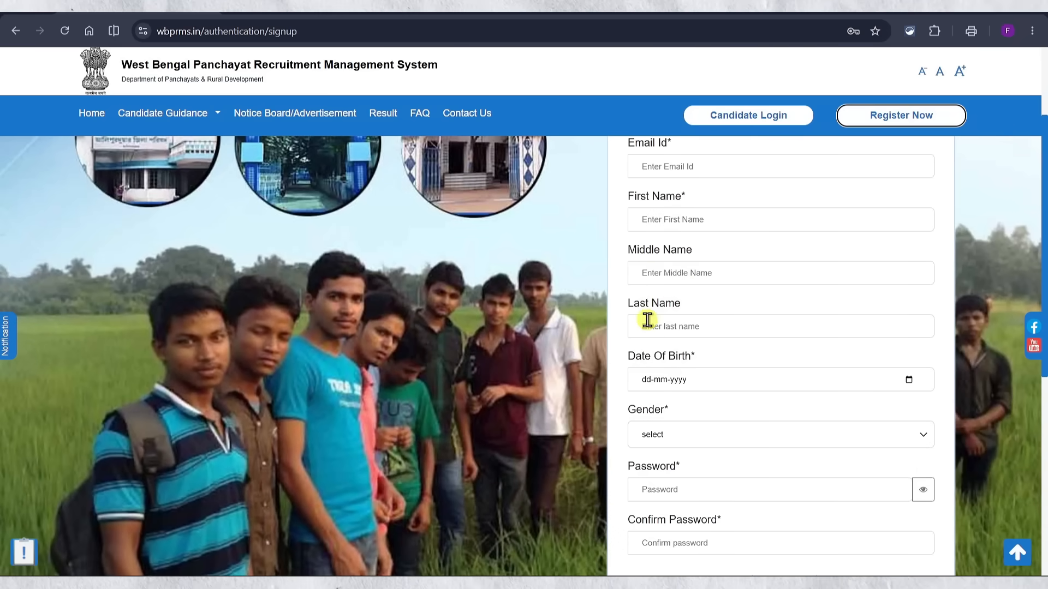
{"action": "scroll", "coordinate": [719, 327], "scroll_direction": "down", "scroll_amount": 1}
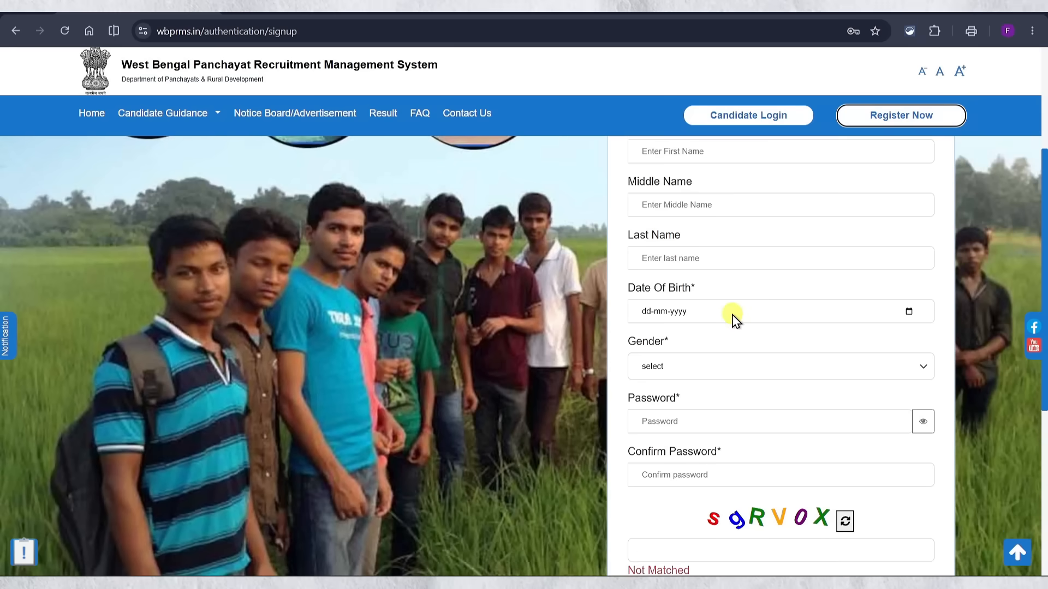
{"action": "left_click", "coordinate": [910, 313]}
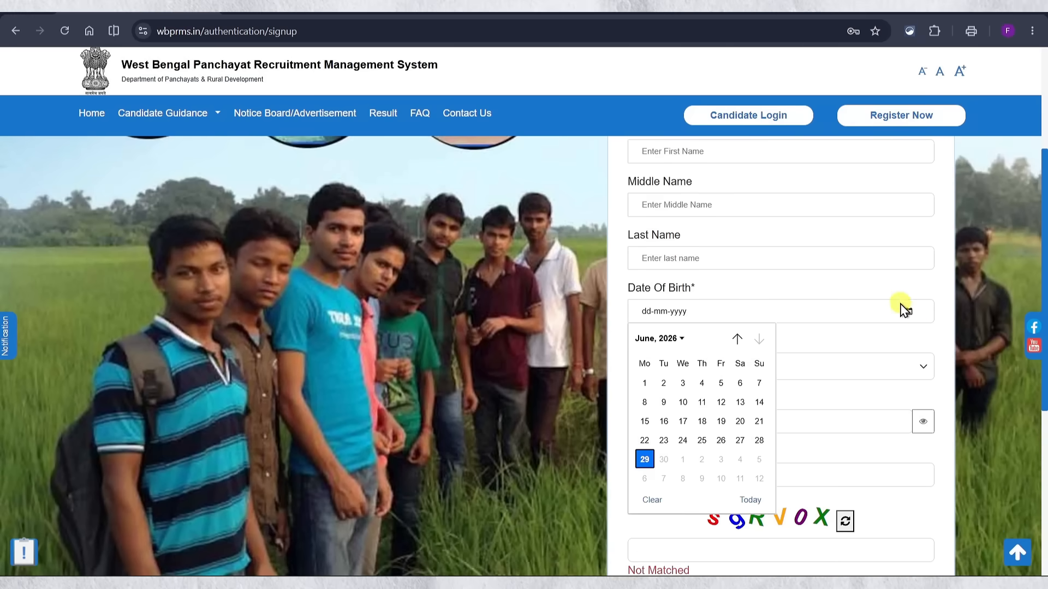
{"action": "left_click", "coordinate": [674, 339]}
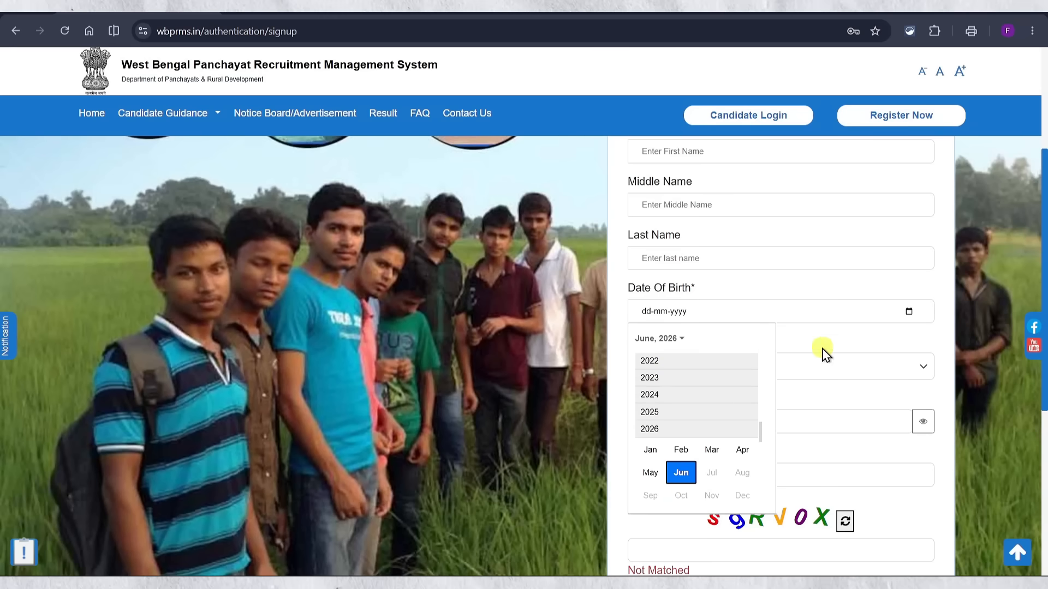
{"action": "left_click", "coordinate": [823, 315]}
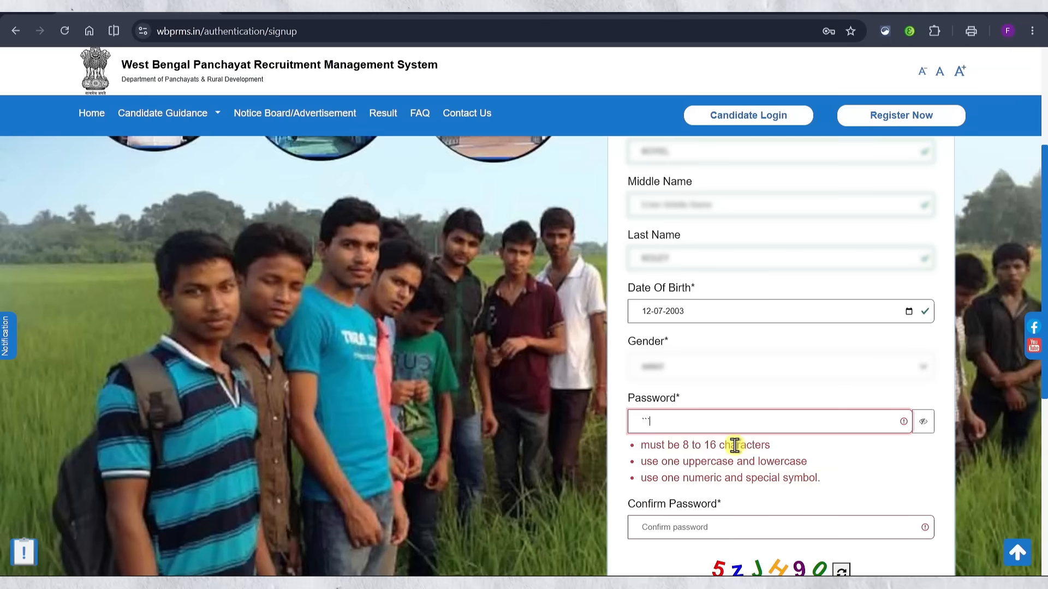
- Retype the account password, toggling its visibility to check it
{"action": "double_click", "coordinate": [666, 420]}
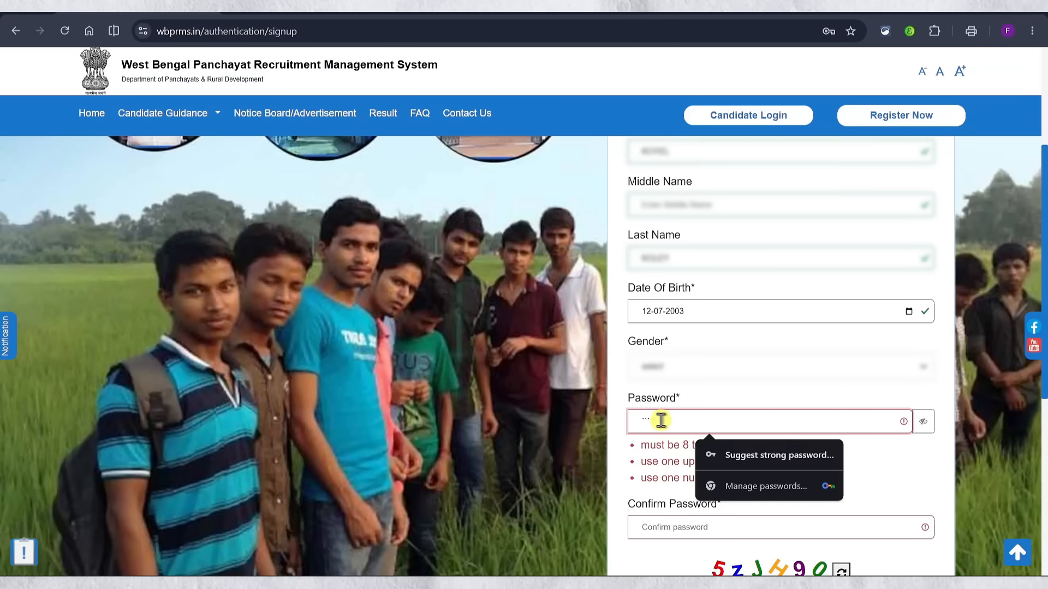
{"action": "left_click", "coordinate": [922, 430]}
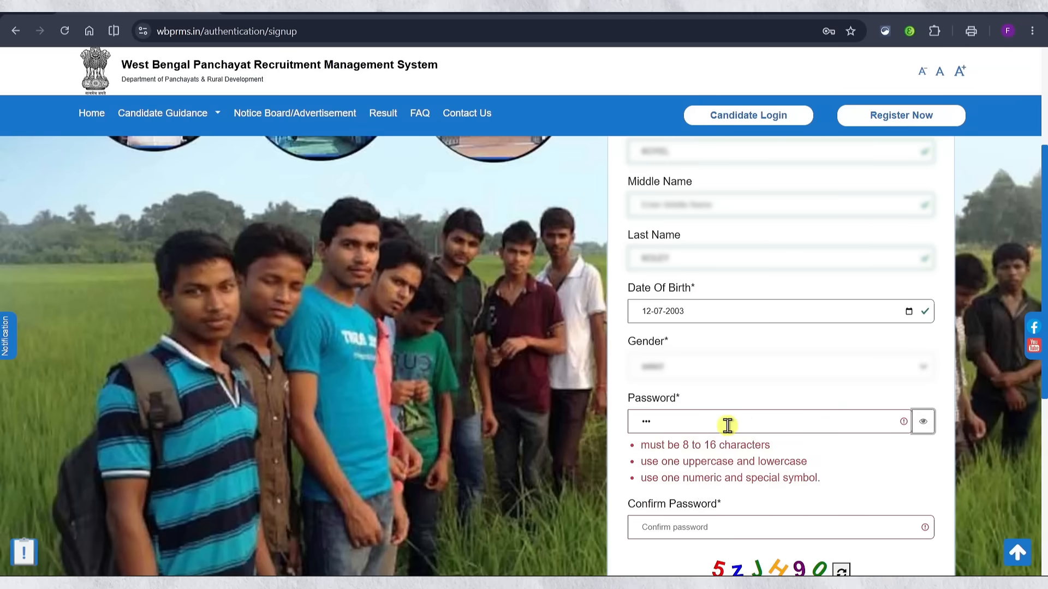
{"action": "left_click_drag", "start_coordinate": [646, 423], "coordinate": [987, 423]}
{"action": "left_click", "coordinate": [932, 430]}
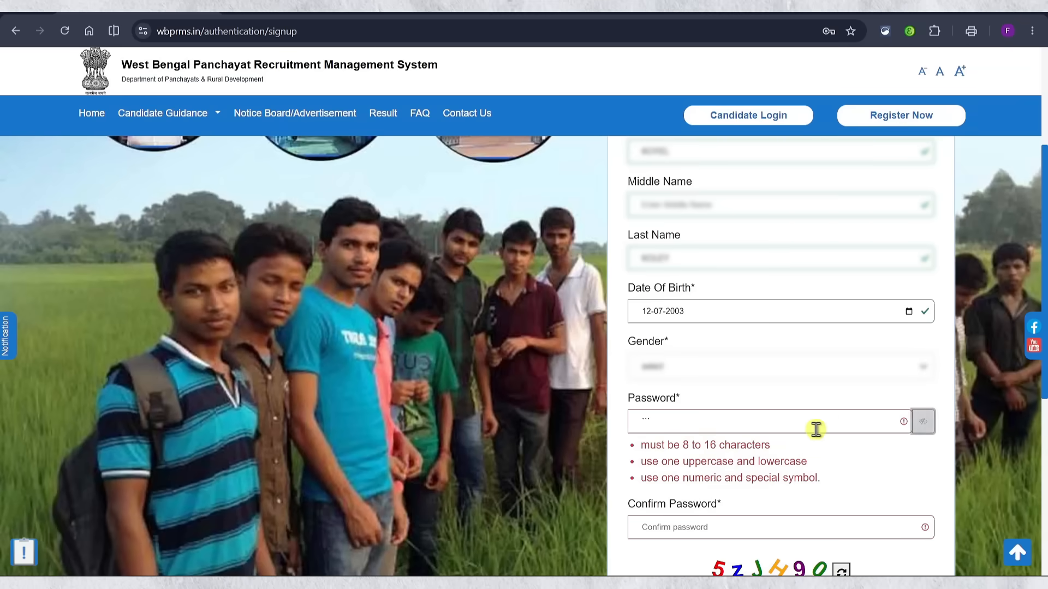
{"action": "left_click", "coordinate": [707, 423]}
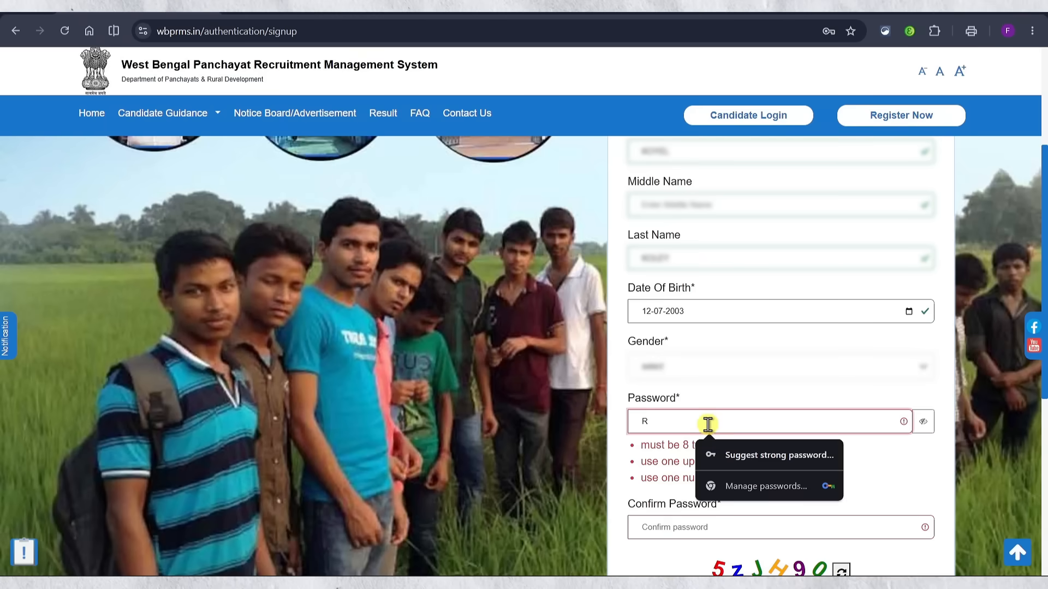
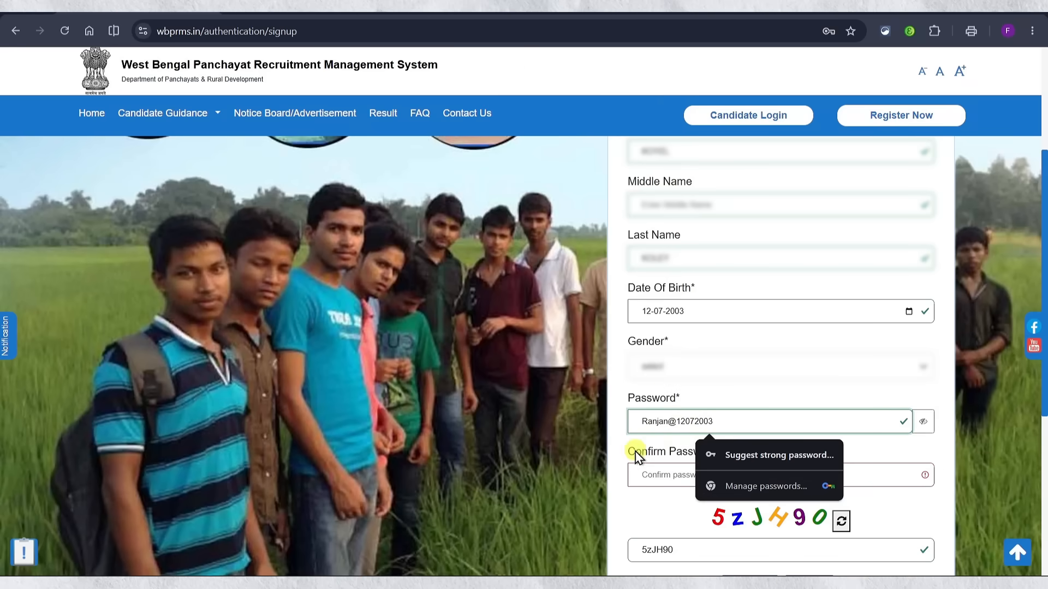
- Paste the same password into the Confirm Password field
{"action": "left_click", "coordinate": [649, 473]}
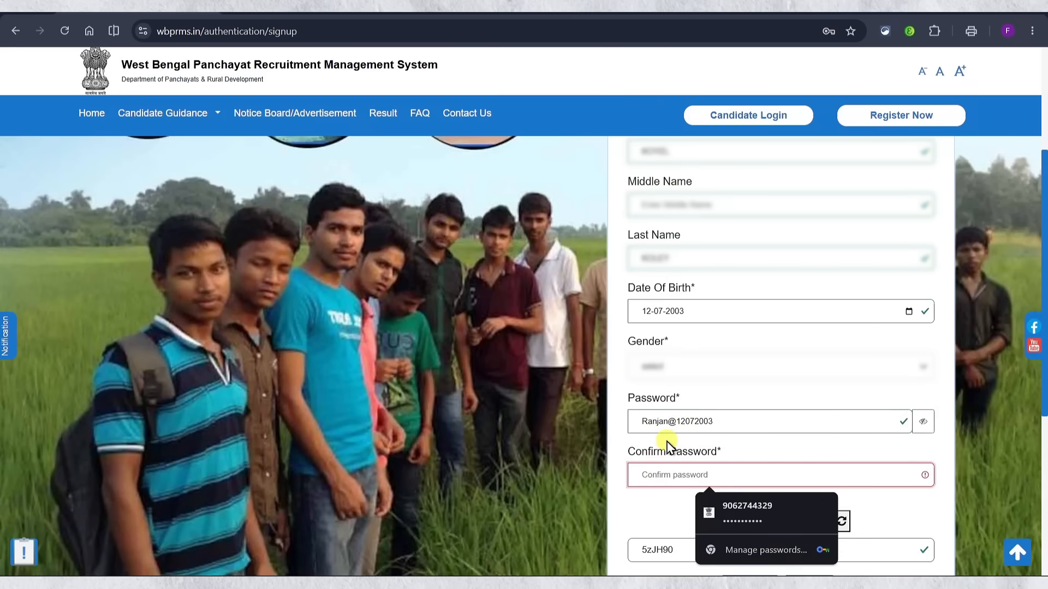
{"action": "scroll", "coordinate": [665, 440], "scroll_direction": "down", "scroll_amount": 1}
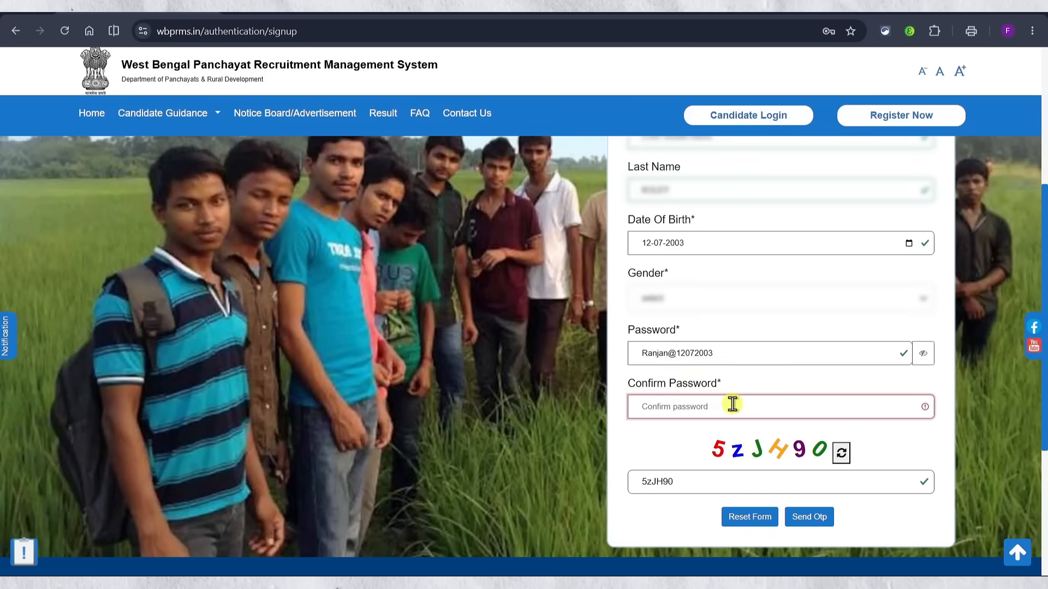
{"action": "key", "text": "ctrl+v"}
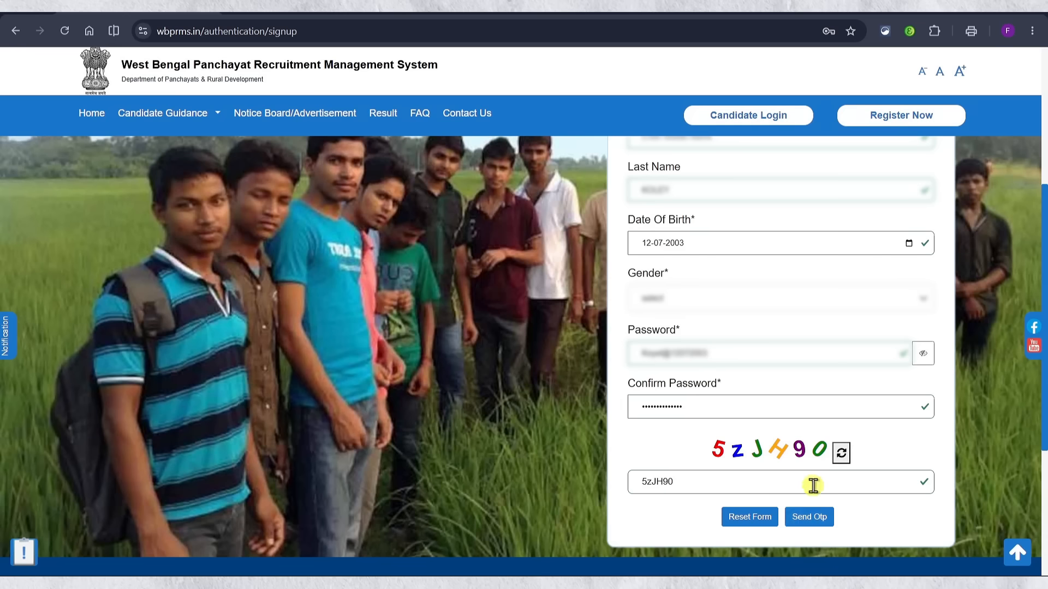
- Request an OTP, enter the six-digit code from the mobile, and verify to register
{"action": "left_click", "coordinate": [827, 513]}
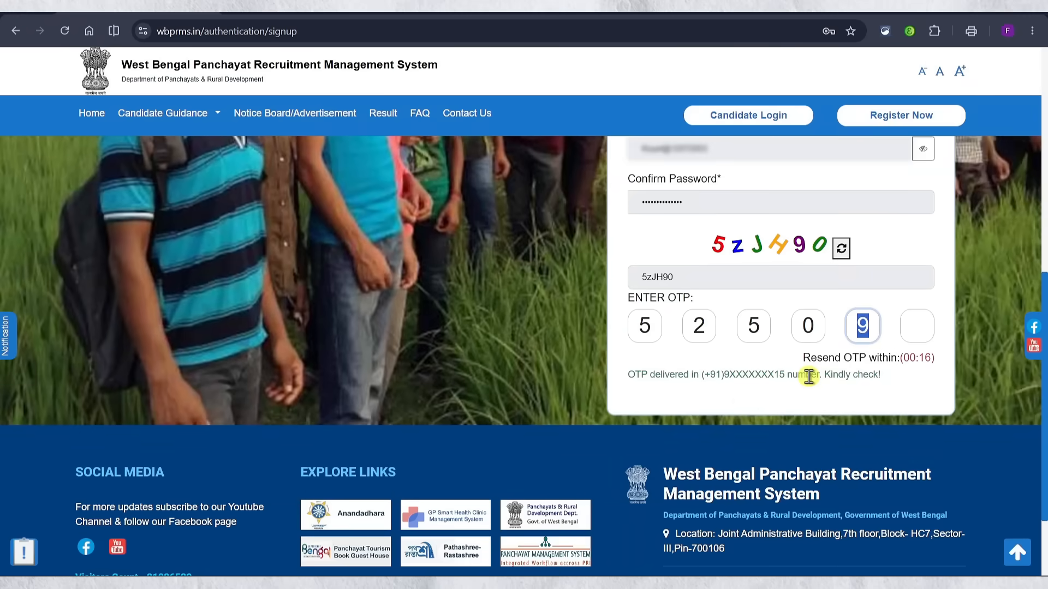
{"action": "type", "text": "95"}
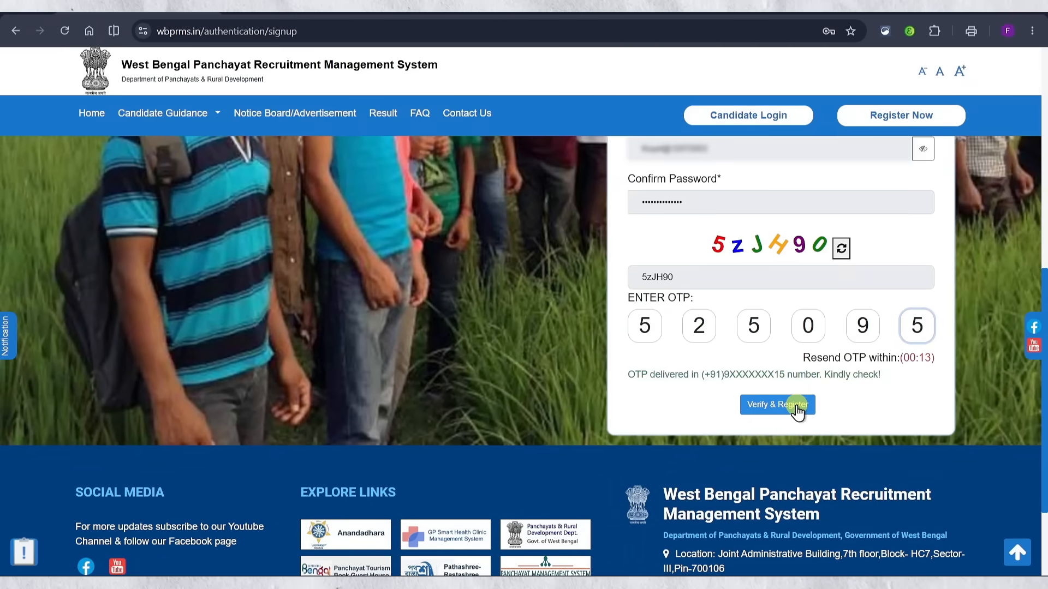
{"action": "left_click", "coordinate": [798, 413]}
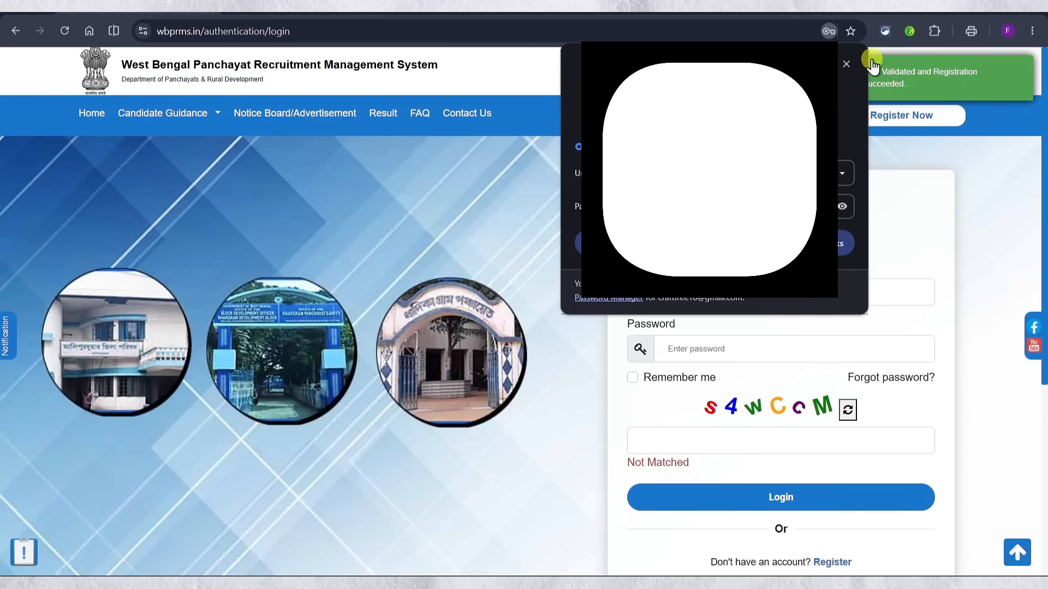
- Dismiss Chrome's save-password prompt and log in with the new candidate credentials
{"action": "left_click", "coordinate": [847, 63]}
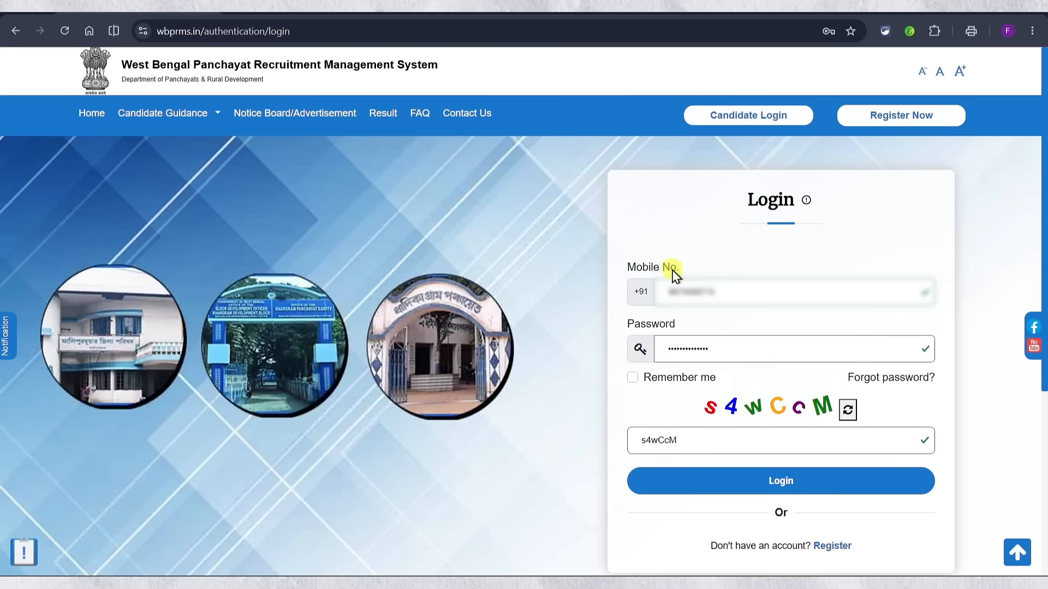
{"action": "left_click", "coordinate": [768, 476]}
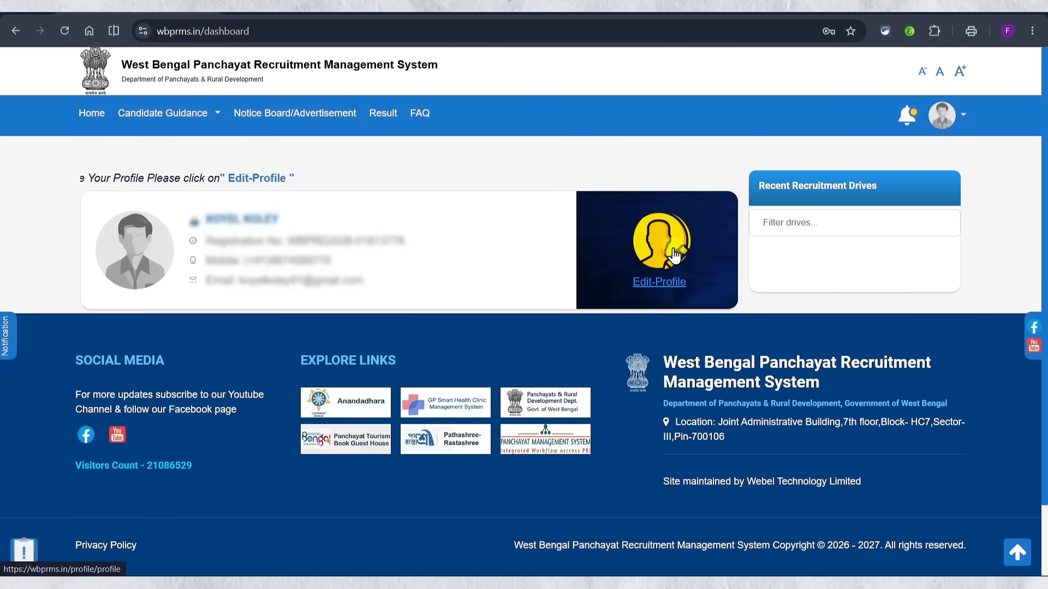
- Review the Edit-Profile photo requirements, then check Google's suggested 140 × 60 px signature size
{"action": "left_click", "coordinate": [675, 255]}
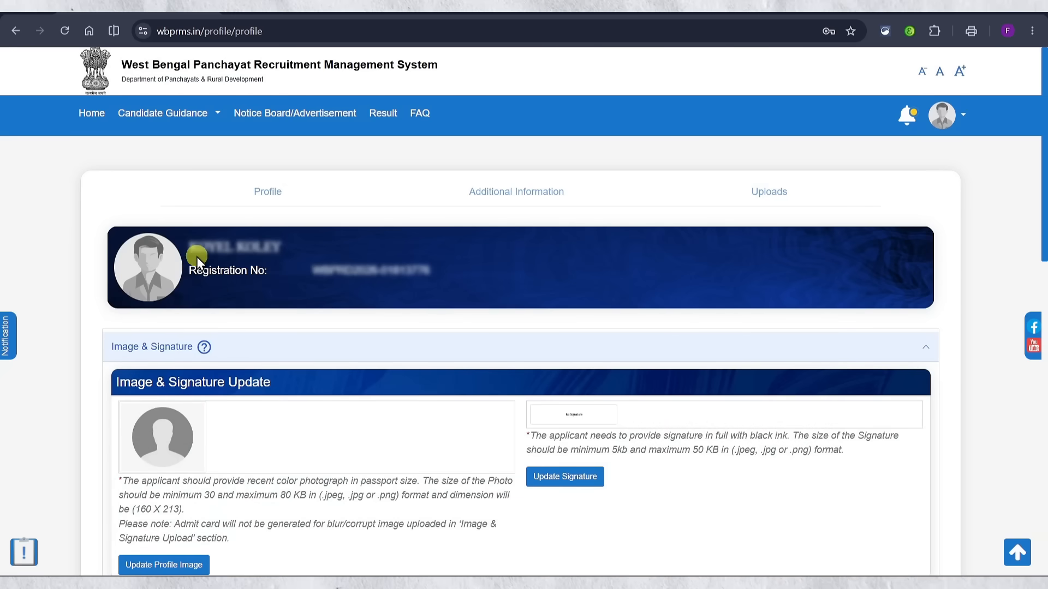
{"action": "scroll", "coordinate": [198, 398], "scroll_direction": "down", "scroll_amount": 1}
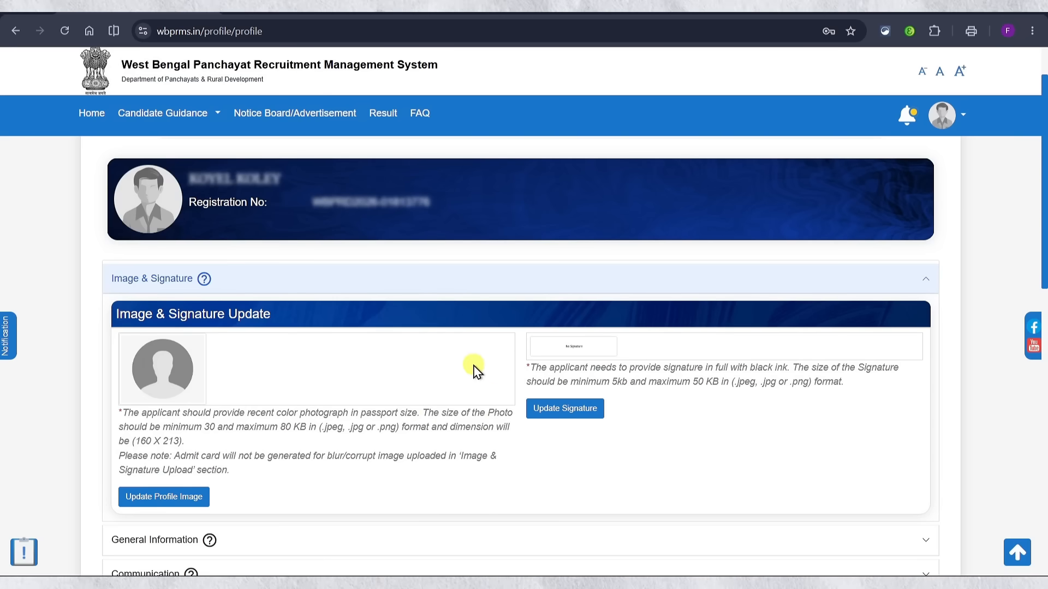
{"action": "triple_click", "coordinate": [351, 414]}
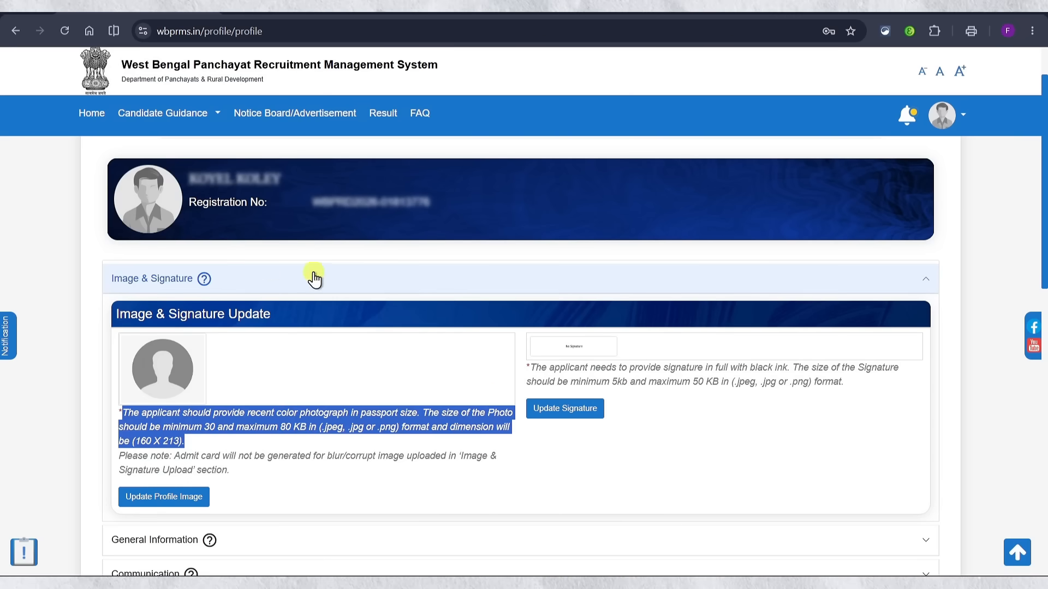
{"action": "left_click", "coordinate": [272, 10]}
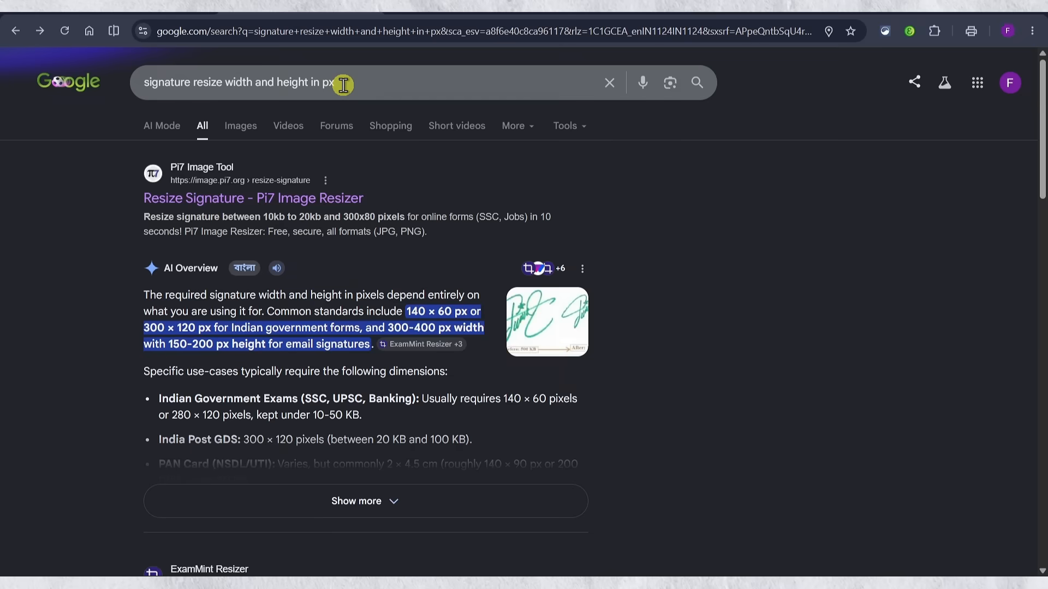
- Note the 160 × 213 photo size and select the Width value on Pi7's Resize Signature page
{"action": "left_click", "coordinate": [247, 199]}
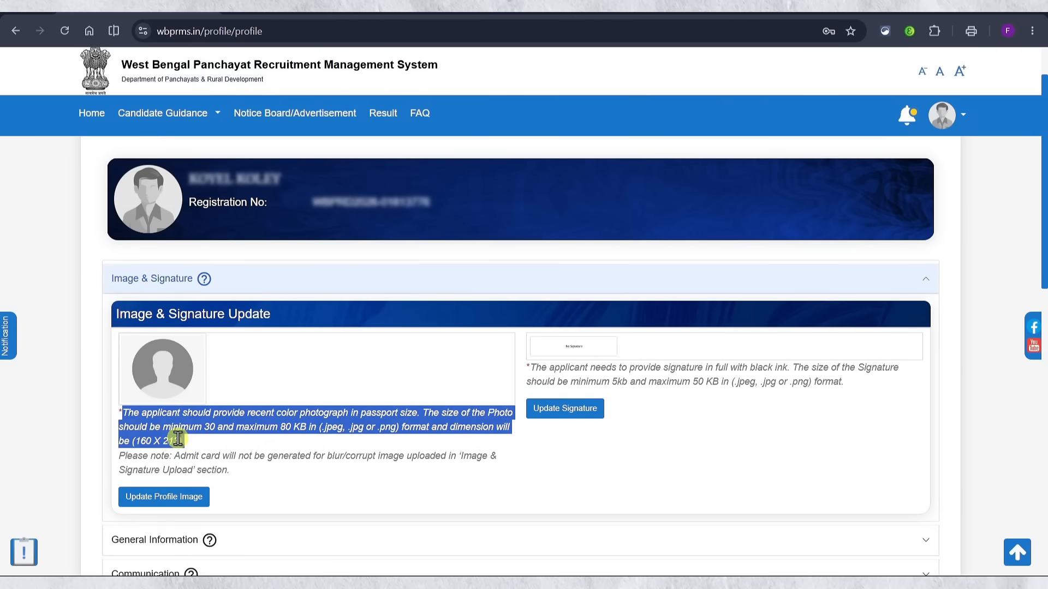
{"action": "left_click", "coordinate": [143, 443]}
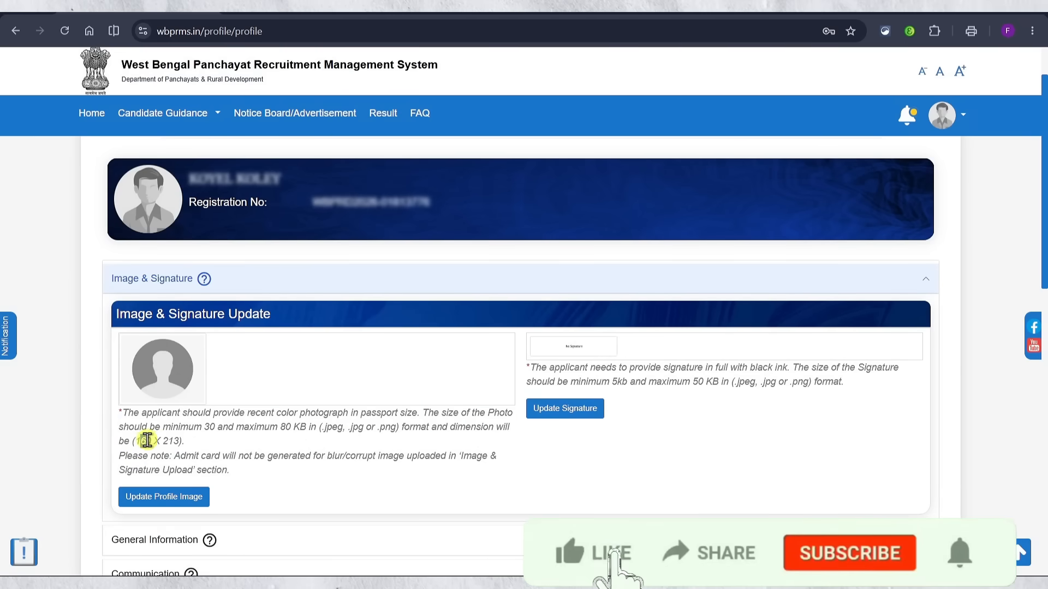
{"action": "left_click_drag", "start_coordinate": [140, 441], "coordinate": [153, 441]}
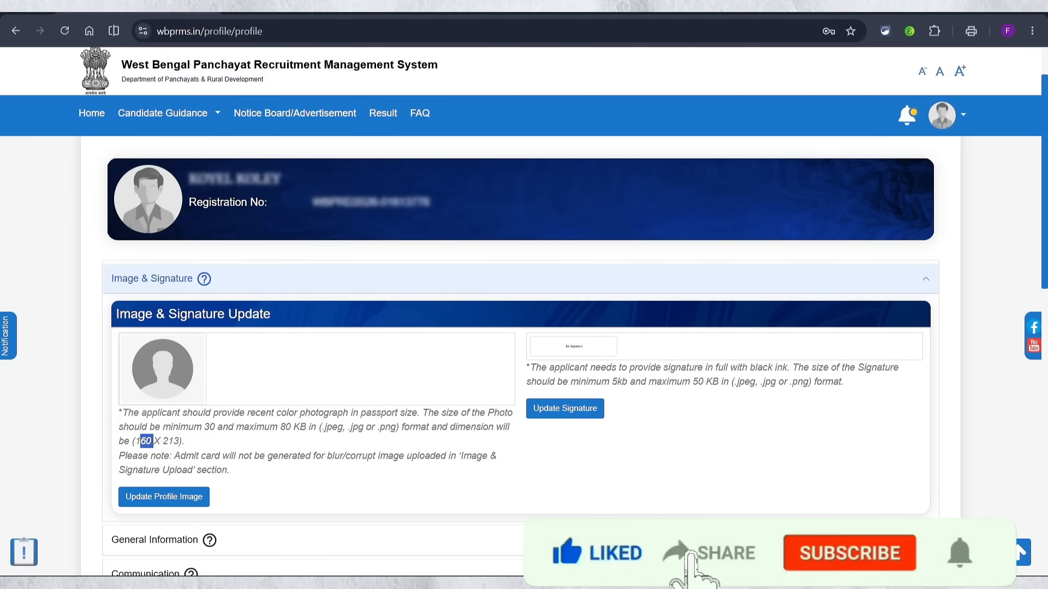
{"action": "left_click", "coordinate": [303, 7]}
{"action": "left_click_drag", "start_coordinate": [308, 308], "coordinate": [280, 307]}
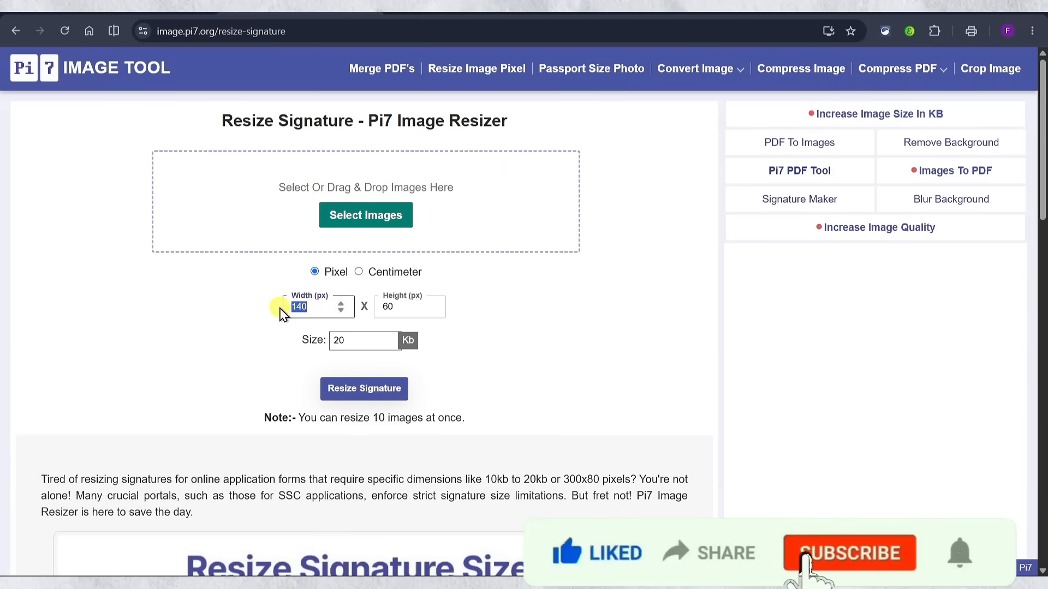
- Set the Pi7 resize to width 160, height 213 and 70 KB target size
{"action": "type", "text": "160"}
{"action": "left_click_drag", "start_coordinate": [394, 307], "coordinate": [375, 306]}
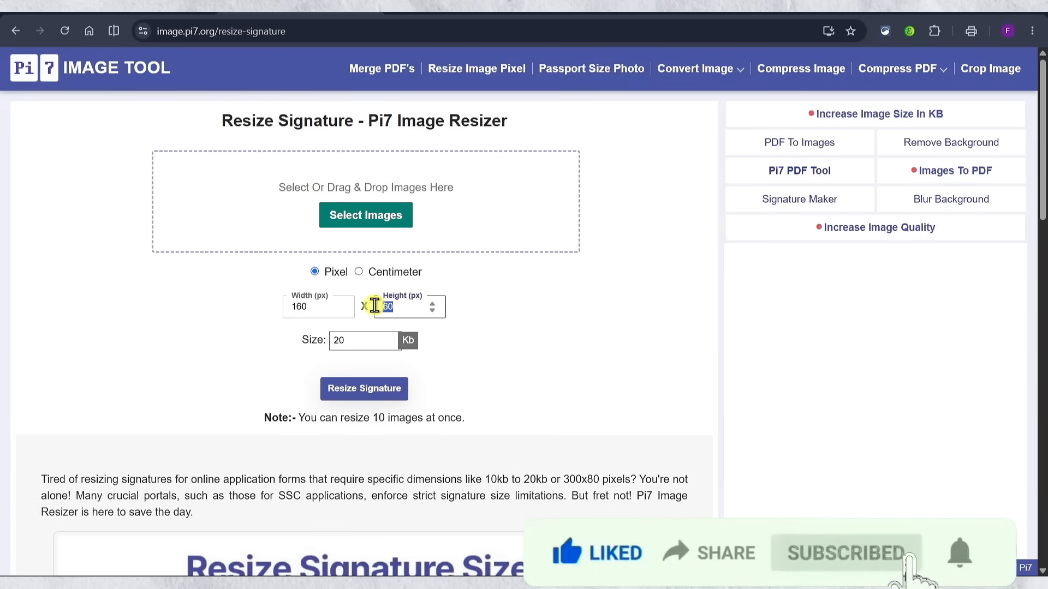
{"action": "type", "text": "213"}
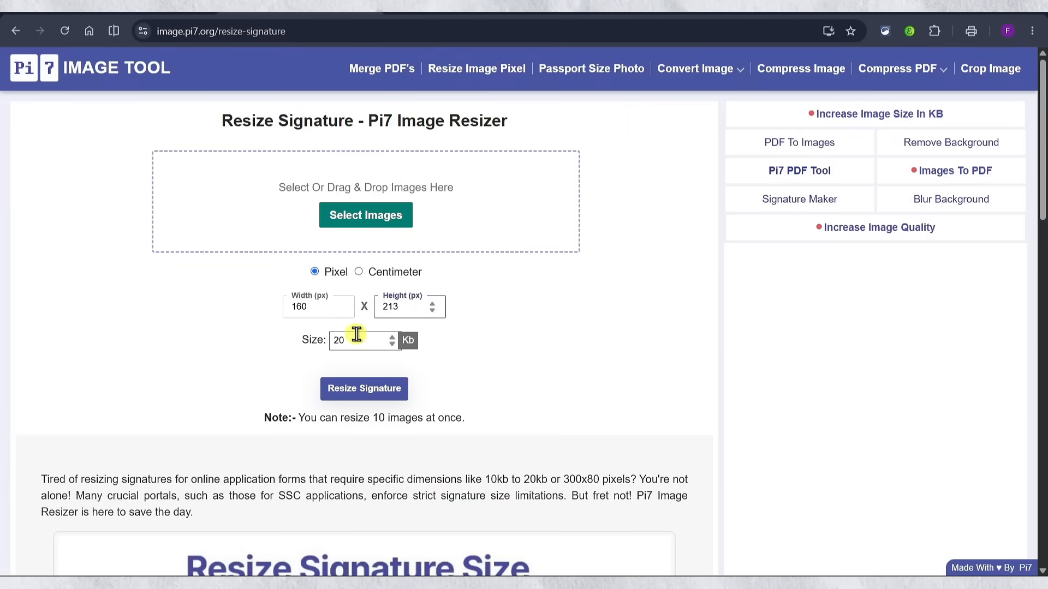
{"action": "left_click_drag", "start_coordinate": [356, 339], "coordinate": [323, 338]}
{"action": "type", "text": "70"}
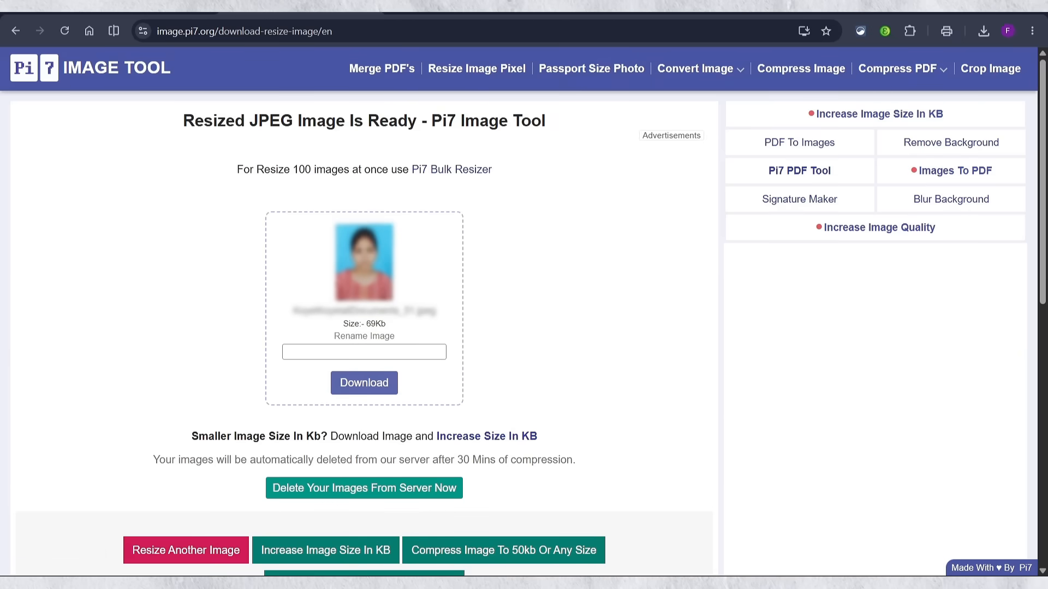
{"action": "left_click", "coordinate": [143, 6]}
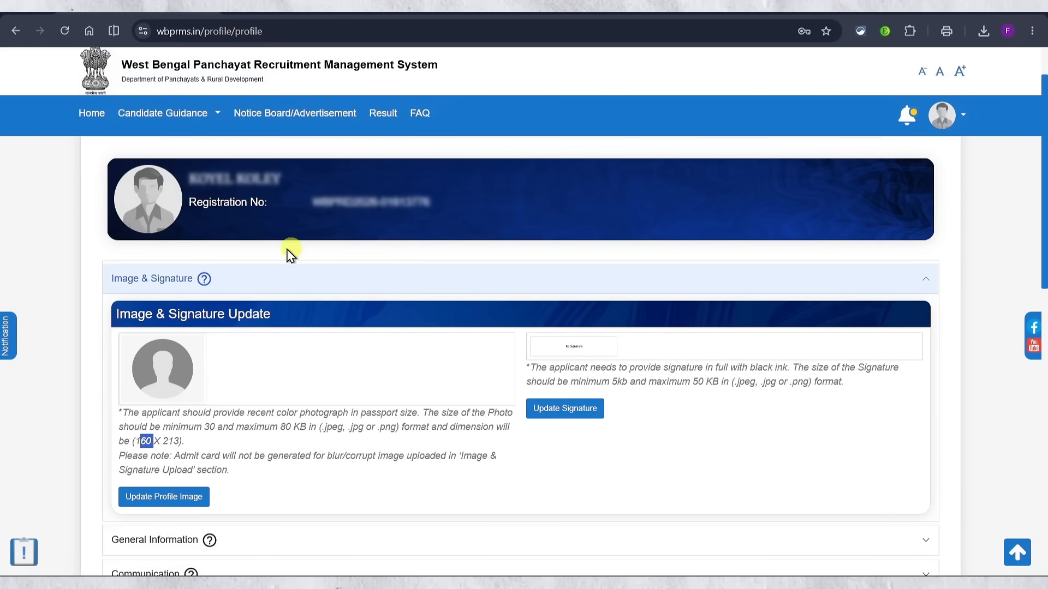
- Start updating the profile image and open the Upload Image file chooser for the resized photo
{"action": "left_click", "coordinate": [113, 416]}
{"action": "left_click", "coordinate": [156, 503]}
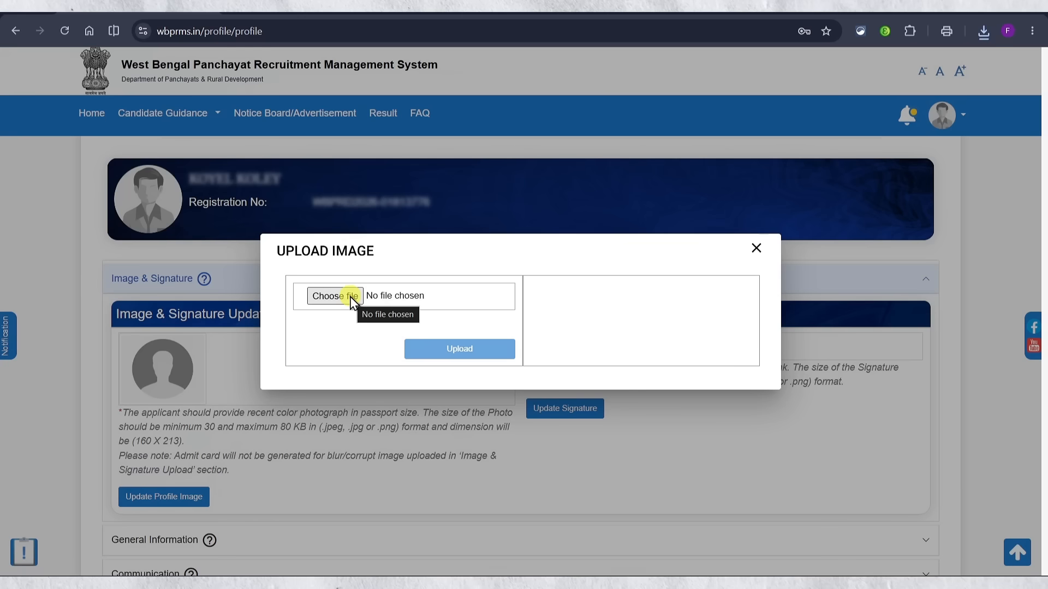
{"action": "left_click", "coordinate": [349, 299]}
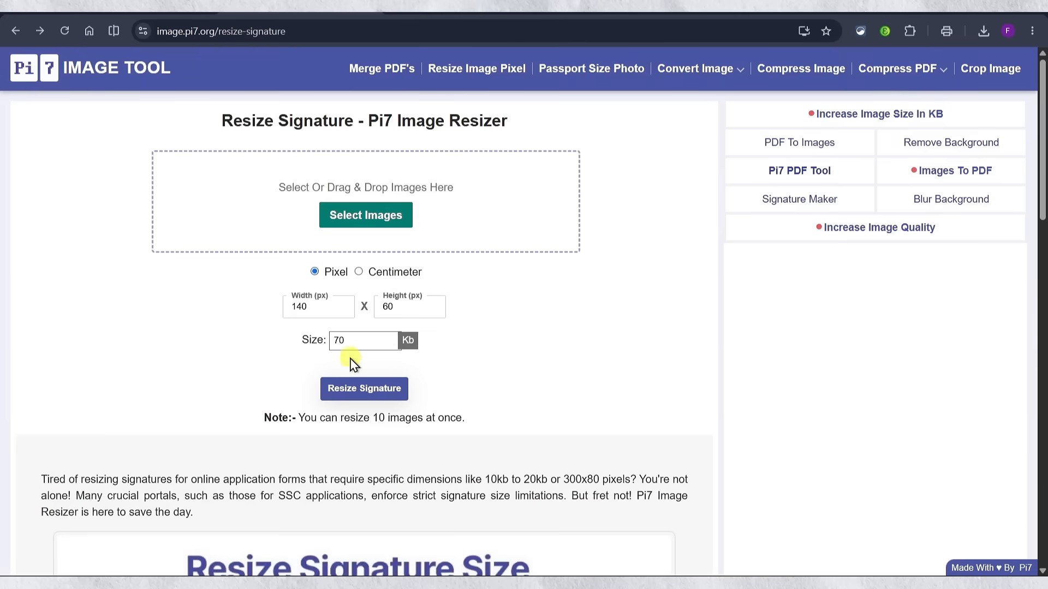
- Change the Pi7 target Size value so the photo reprocesses to 76 KB, 160 × 213
{"action": "double_click", "coordinate": [346, 338]}
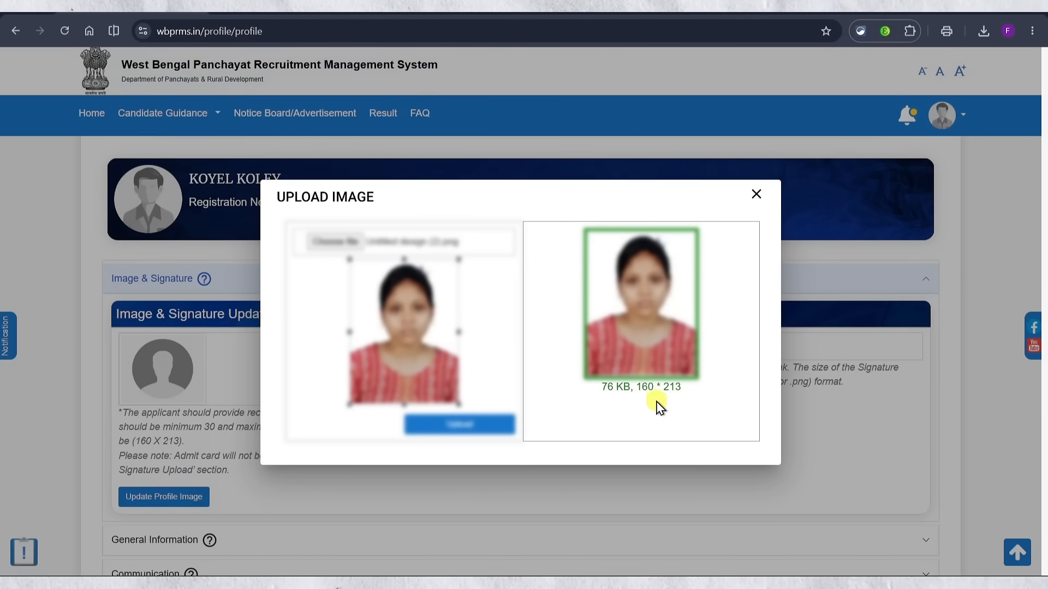
- Upload the resized 76 KB, 160 × 213 photo as the candidate's profile image
{"action": "left_click", "coordinate": [501, 437]}
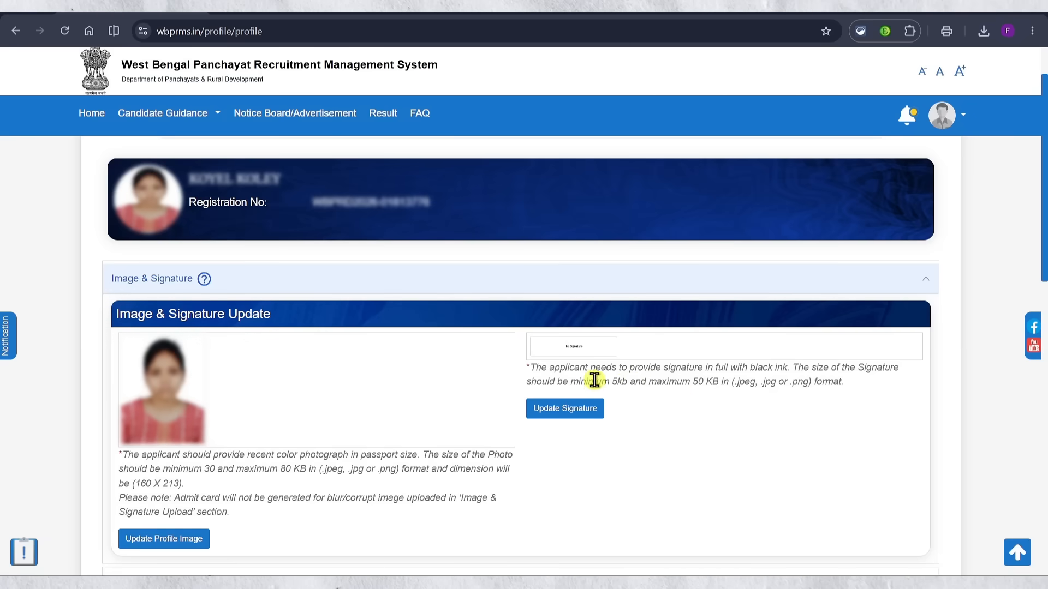
- Check the 5–50 KB signature limit and formats, upload the signature, then show General Information
{"action": "left_click_drag", "start_coordinate": [612, 381], "coordinate": [712, 381]}
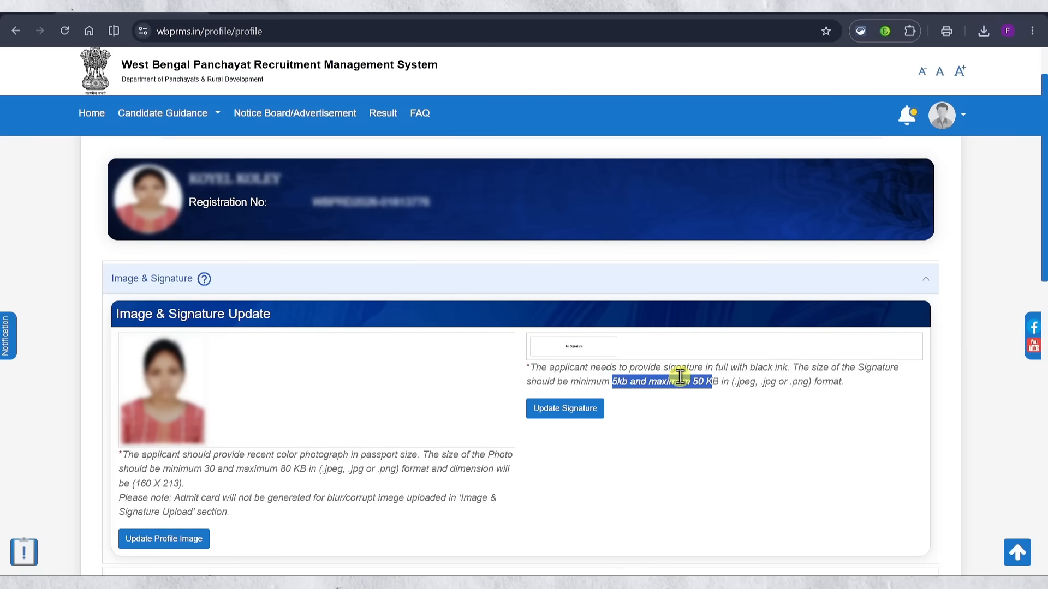
{"action": "left_click", "coordinate": [623, 377]}
{"action": "left_click_drag", "start_coordinate": [737, 381], "coordinate": [811, 382]}
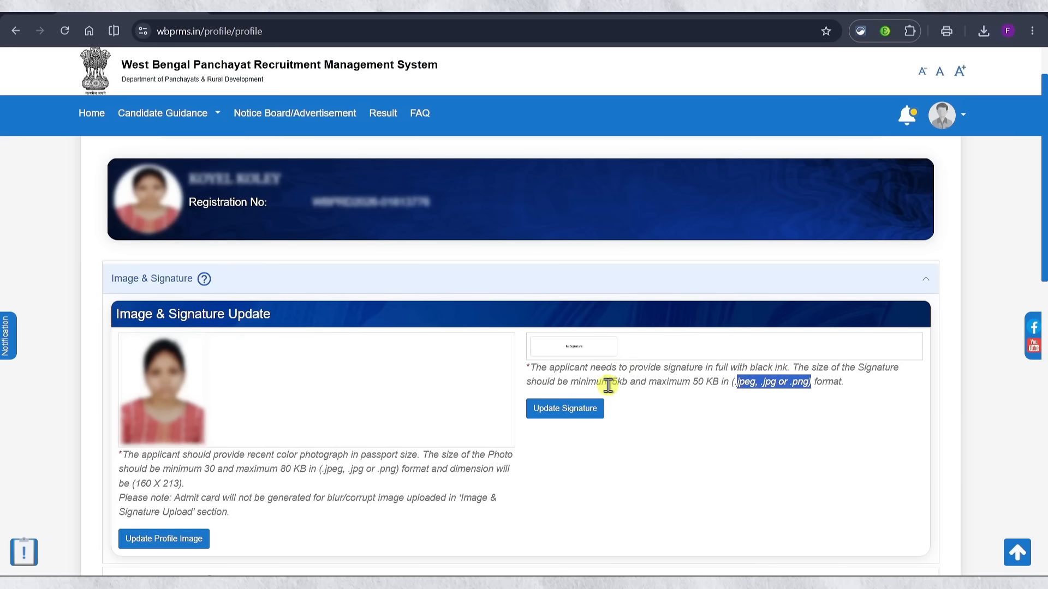
{"action": "left_click", "coordinate": [602, 414]}
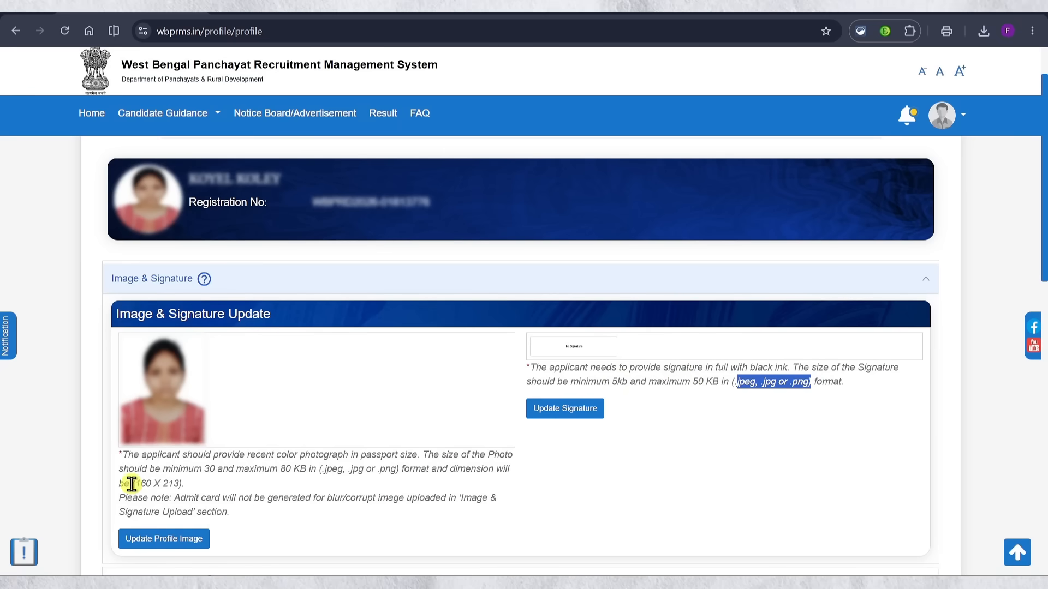
{"action": "left_click_drag", "start_coordinate": [132, 483], "coordinate": [184, 483]}
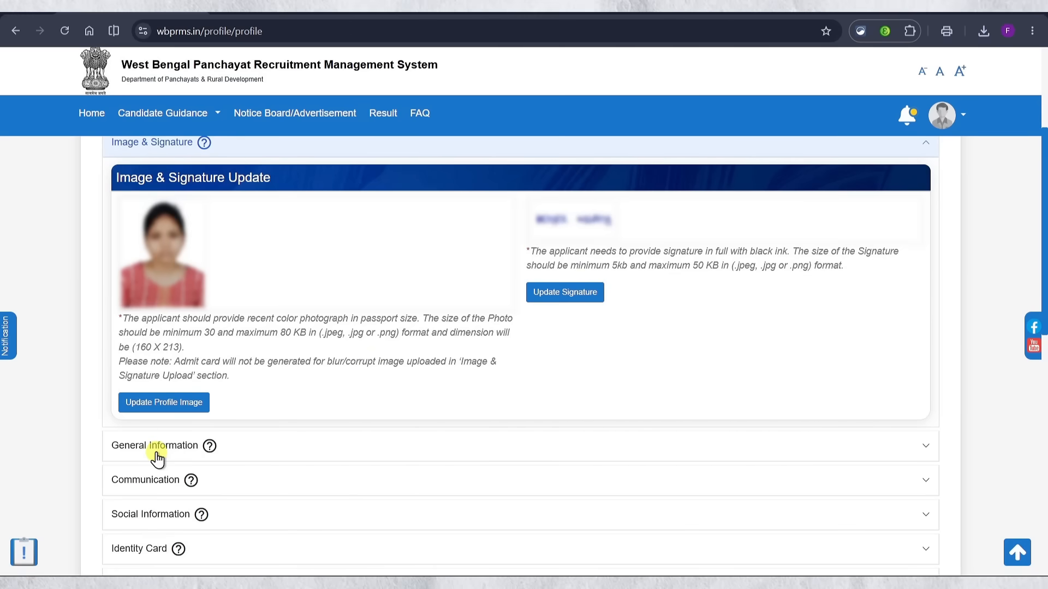
{"action": "left_click", "coordinate": [418, 447]}
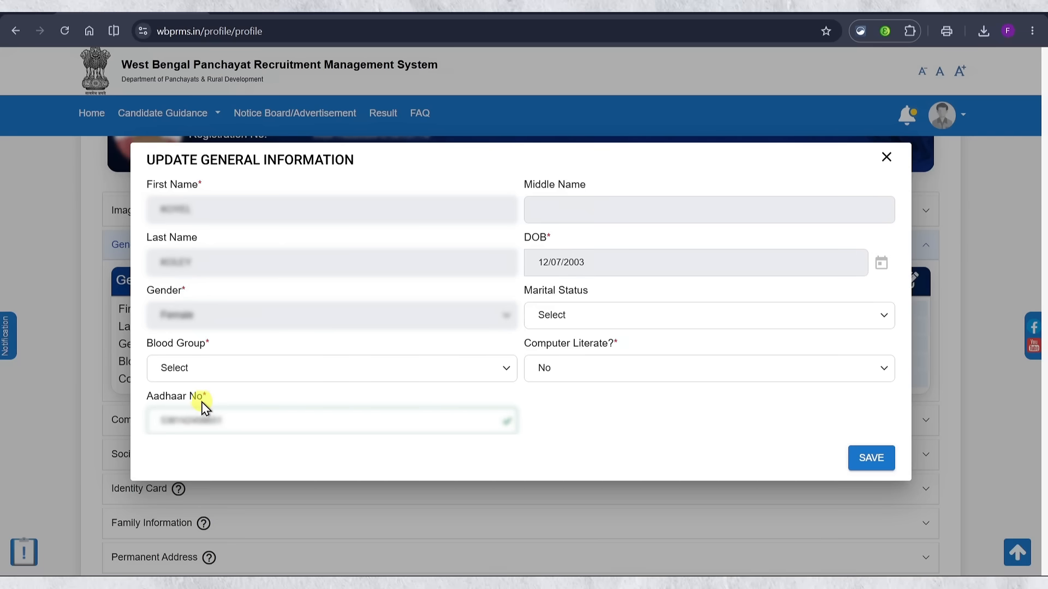
- Set Computer Literate to Yes and Marital Status to Single, and save General Information
{"action": "left_click", "coordinate": [648, 368]}
{"action": "left_click", "coordinate": [609, 409]}
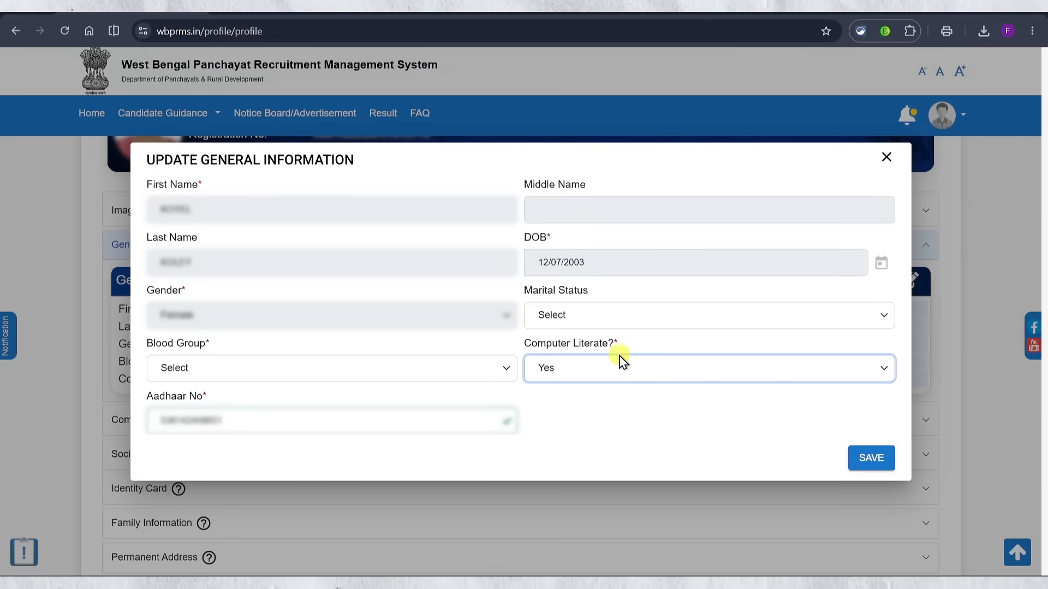
{"action": "left_click", "coordinate": [595, 321]}
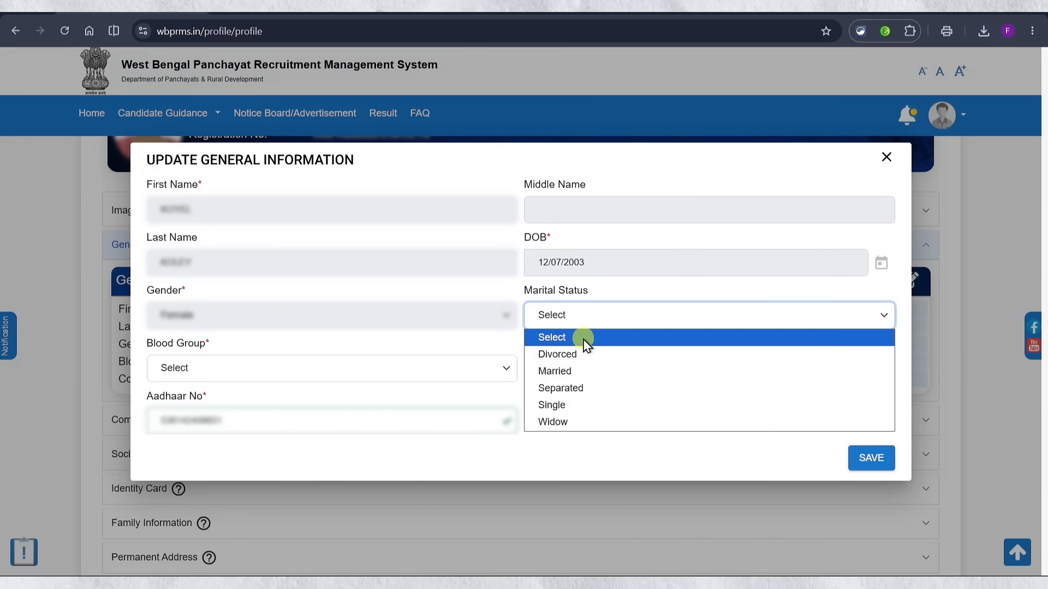
{"action": "left_click", "coordinate": [582, 406]}
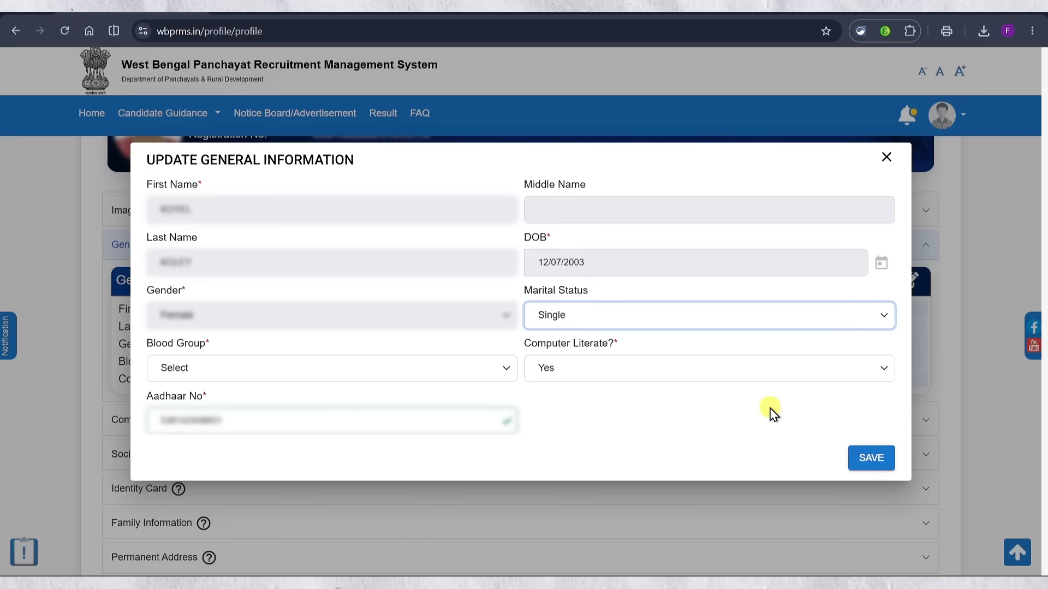
{"action": "left_click", "coordinate": [861, 460]}
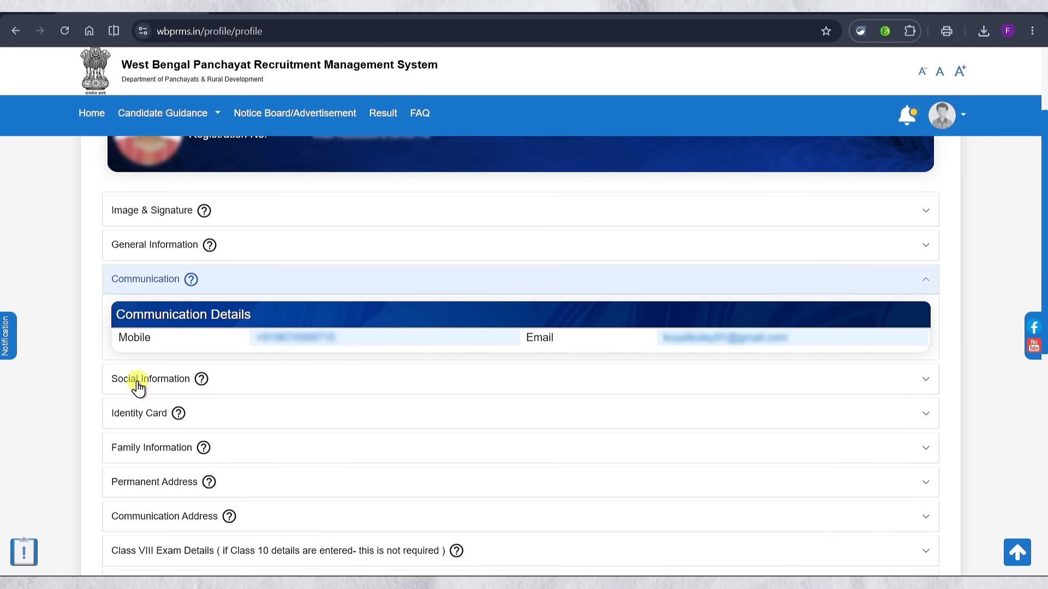
- Edit Social Information to Religion Hinduism and Social Category General, and save it
{"action": "left_click", "coordinate": [165, 389]}
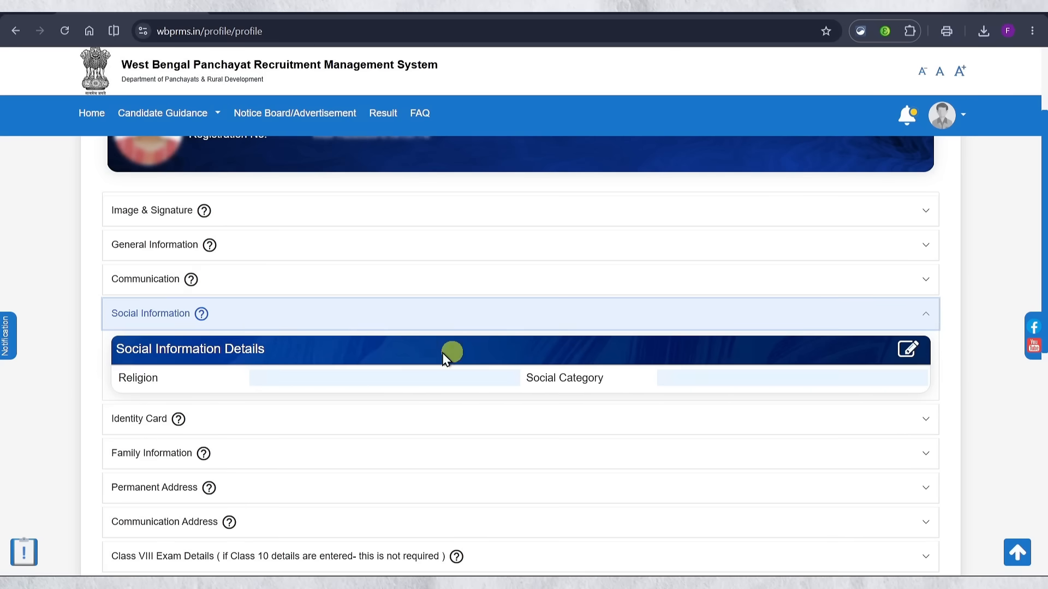
{"action": "left_click", "coordinate": [909, 354]}
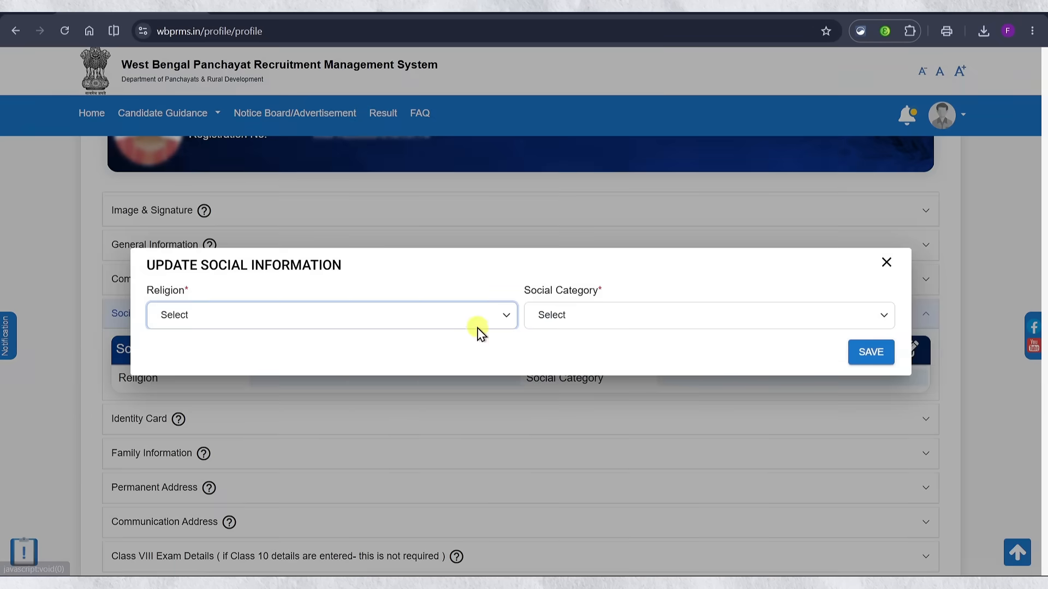
{"action": "left_click", "coordinate": [279, 326]}
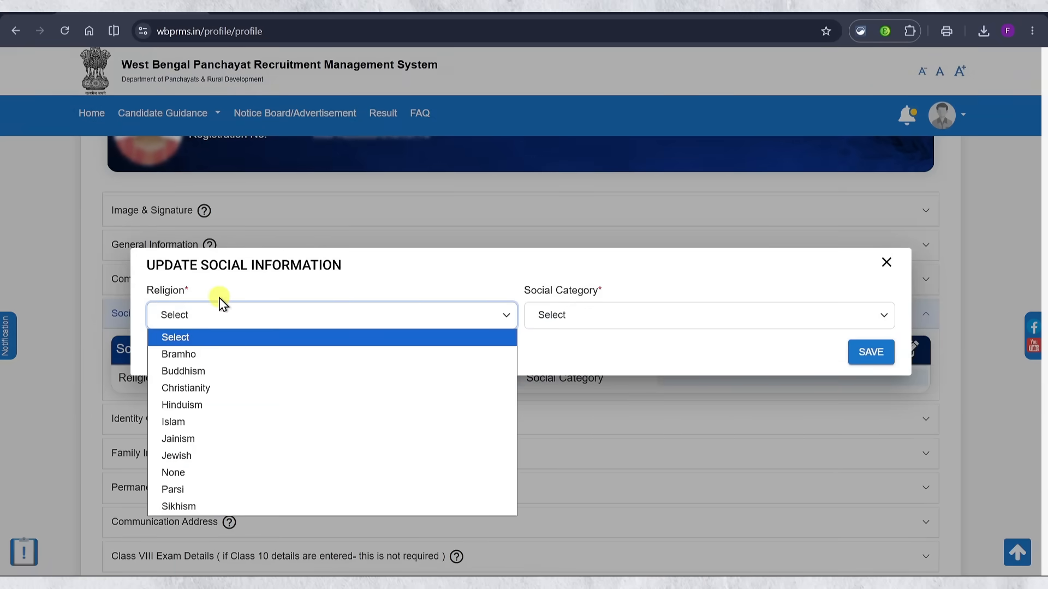
{"action": "left_click", "coordinate": [232, 406]}
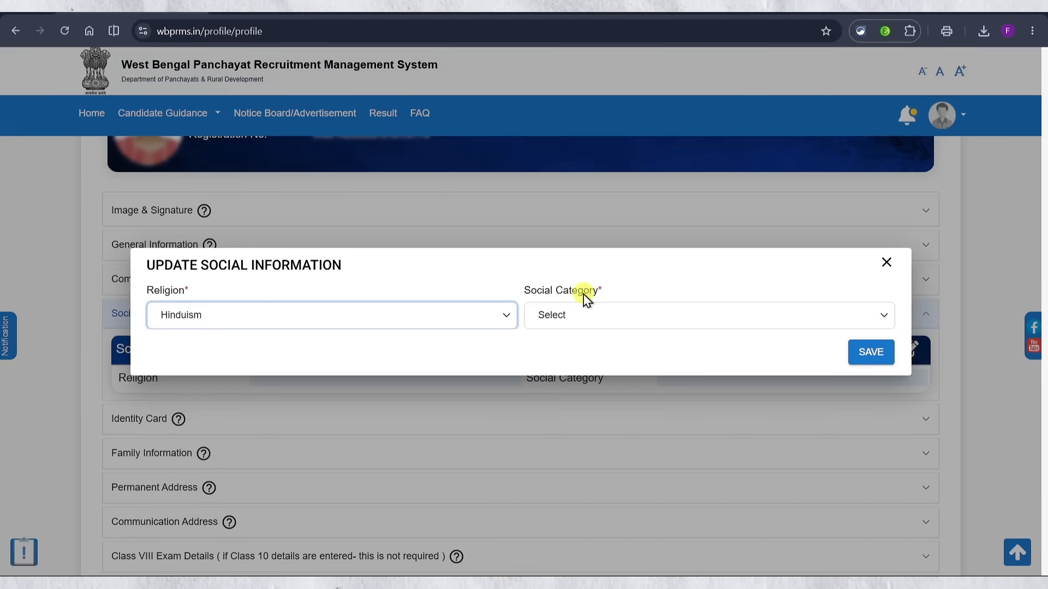
{"action": "left_click", "coordinate": [641, 320]}
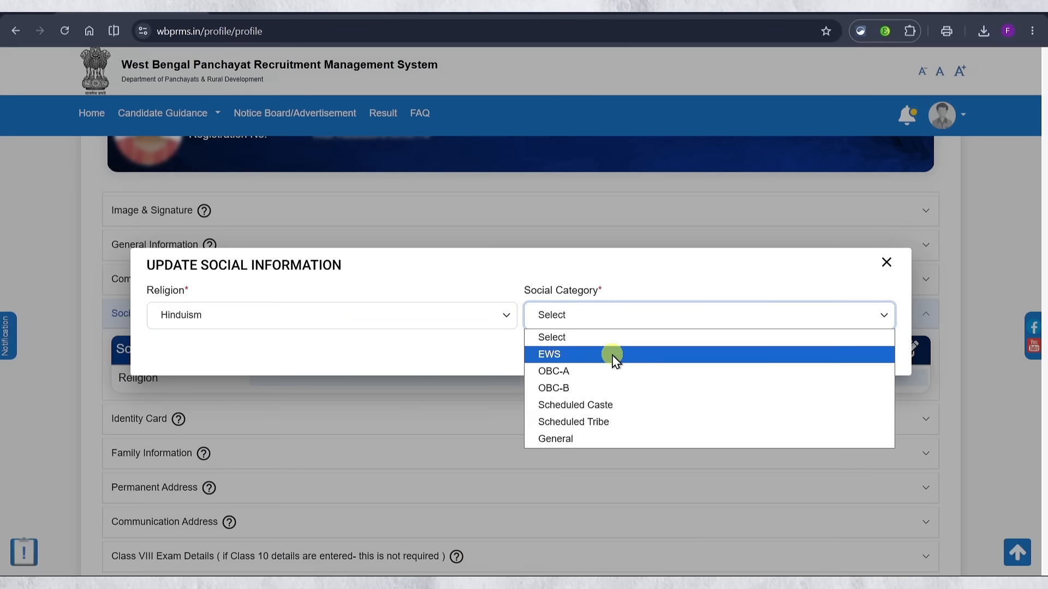
{"action": "left_click", "coordinate": [614, 439]}
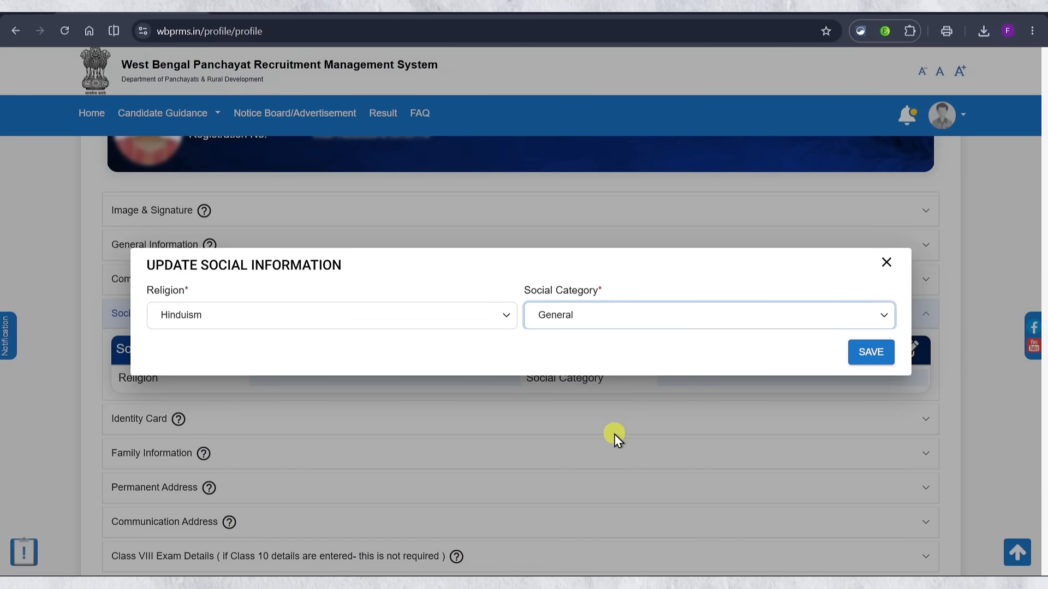
{"action": "left_click", "coordinate": [872, 353]}
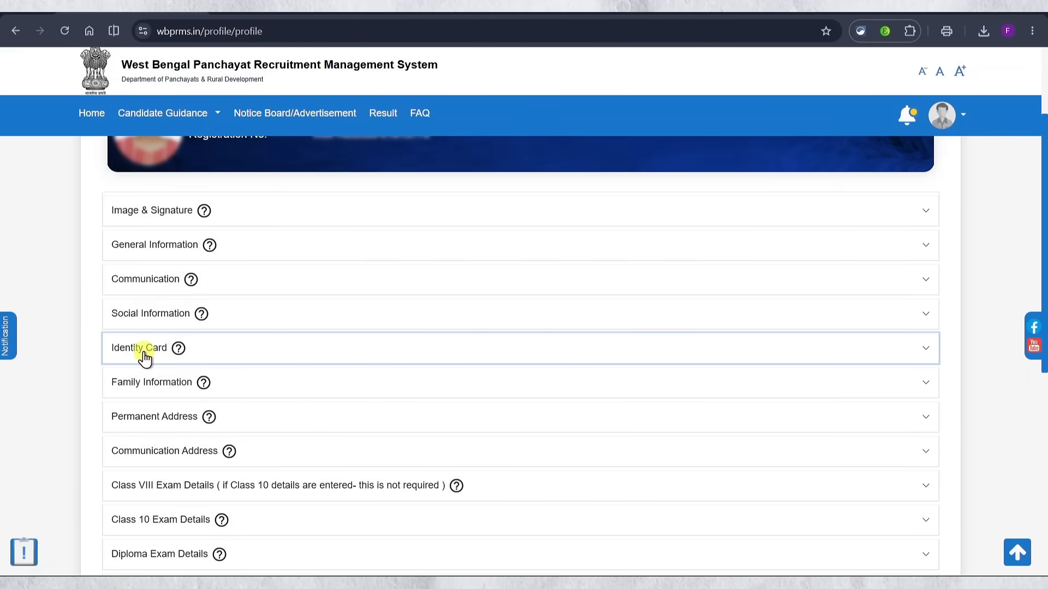
- Save the Identity Card as a Voter Card with its number, then expand Family Information
{"action": "left_click", "coordinate": [342, 346]}
{"action": "left_click", "coordinate": [908, 385]}
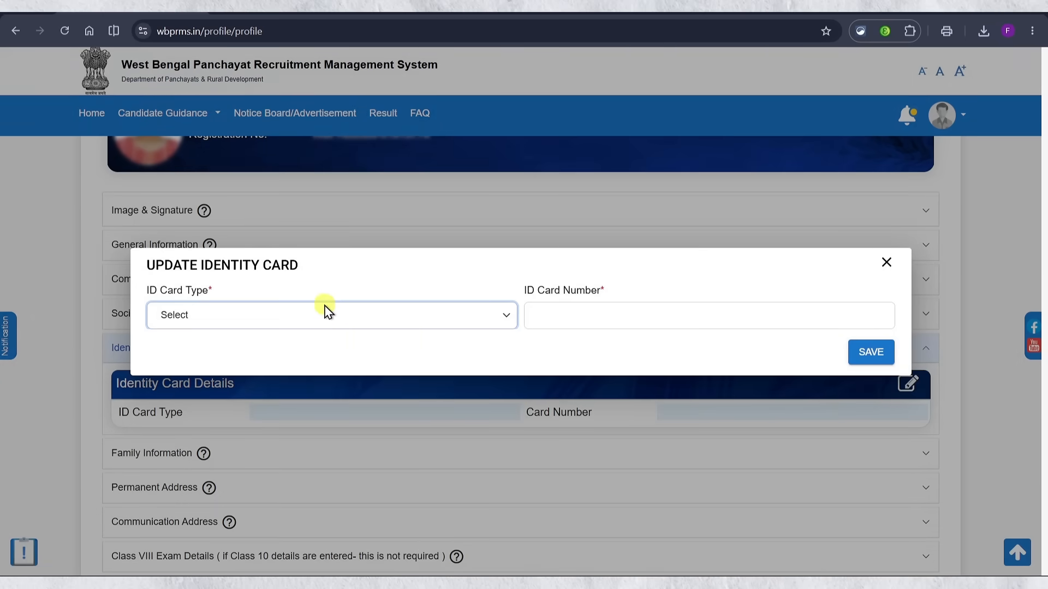
{"action": "left_click", "coordinate": [380, 322]}
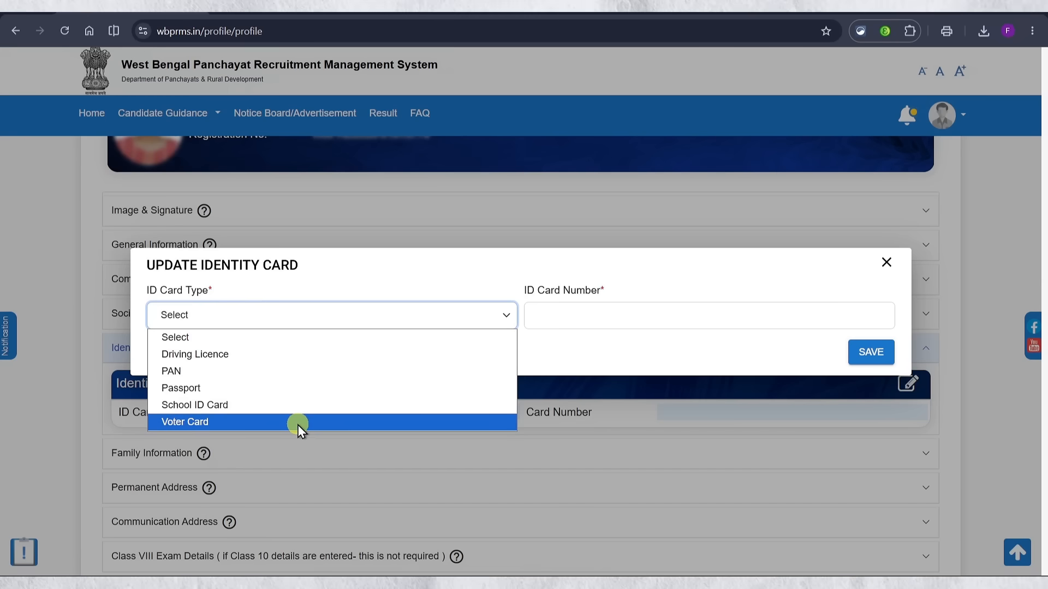
{"action": "left_click", "coordinate": [240, 424]}
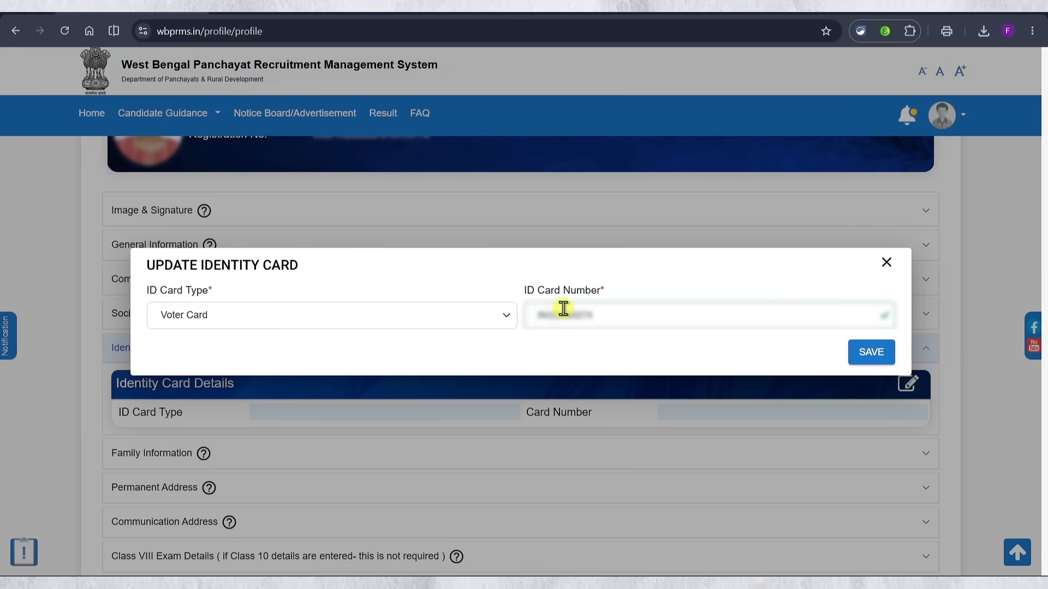
{"action": "left_click", "coordinate": [870, 353]}
{"action": "left_click", "coordinate": [141, 384]}
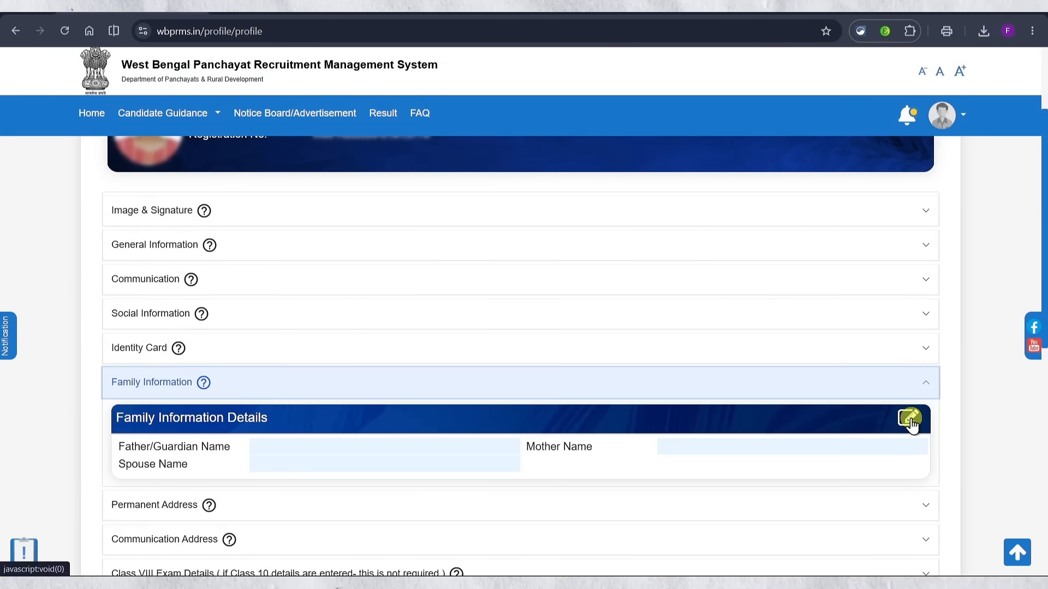
- Save the father/guardian and mother names in Family Information, then expand Permanent Address
{"action": "left_click", "coordinate": [911, 423]}
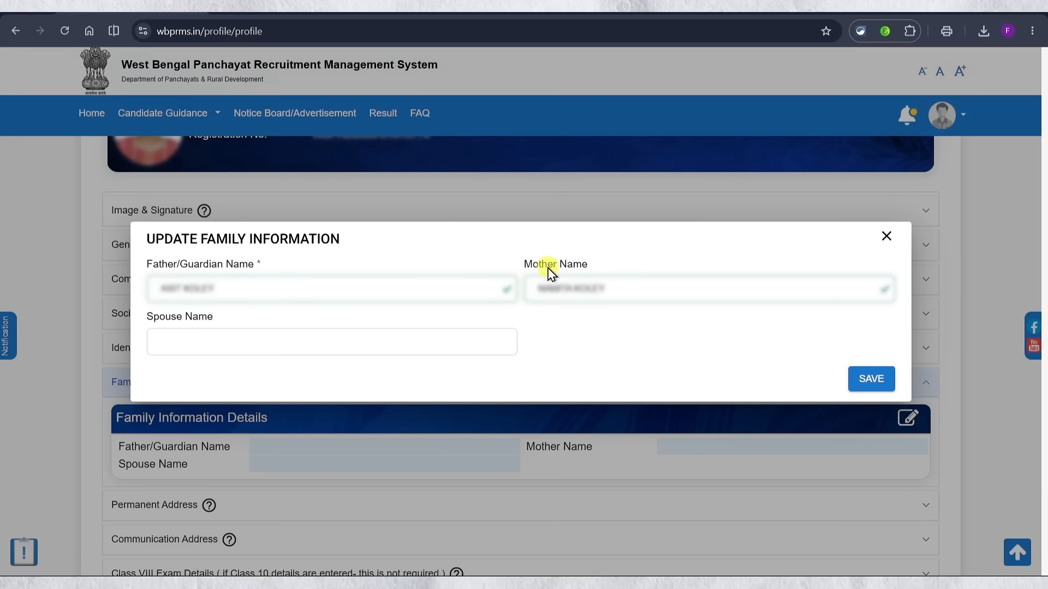
{"action": "left_click", "coordinate": [878, 381]}
{"action": "left_click", "coordinate": [872, 380]}
{"action": "left_click", "coordinate": [145, 278]}
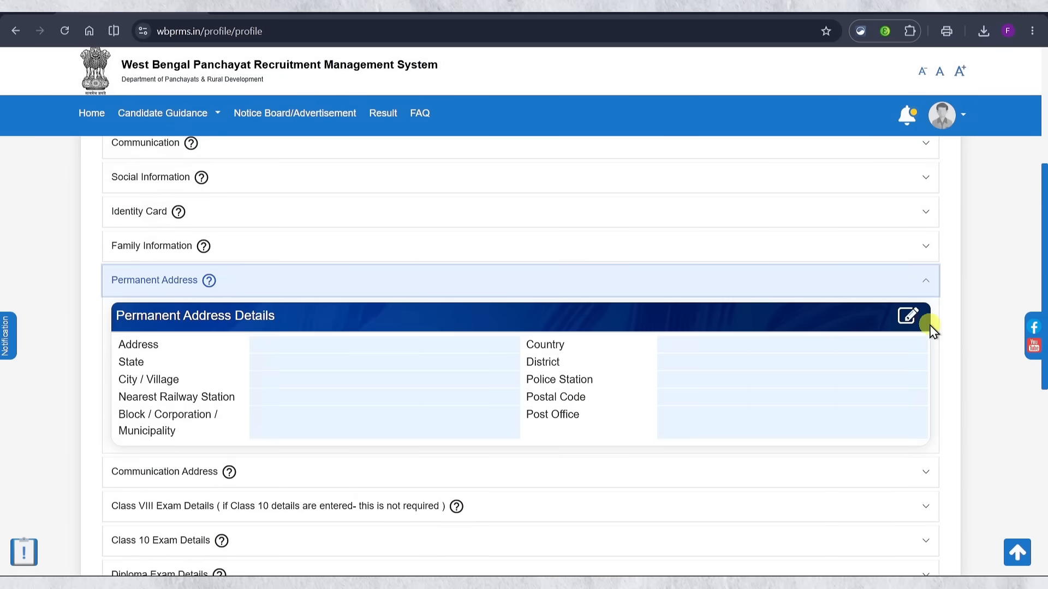
- Edit the Permanent Address, choosing West Bengal as the state and checking police stations
{"action": "left_click", "coordinate": [908, 317]}
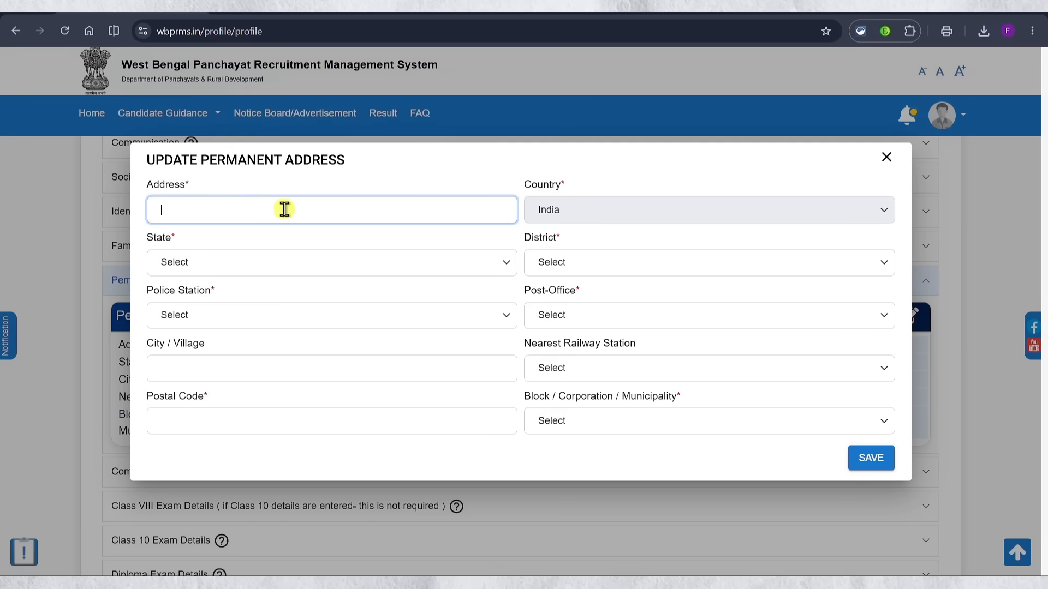
{"action": "left_click", "coordinate": [290, 264]}
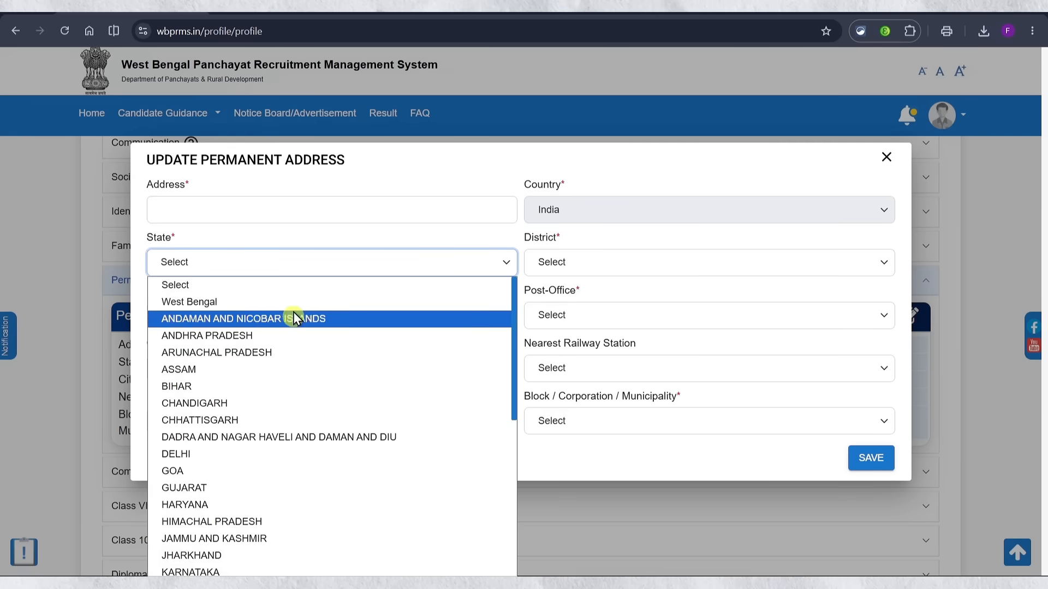
{"action": "scroll", "coordinate": [304, 491], "scroll_direction": "down", "scroll_amount": 6}
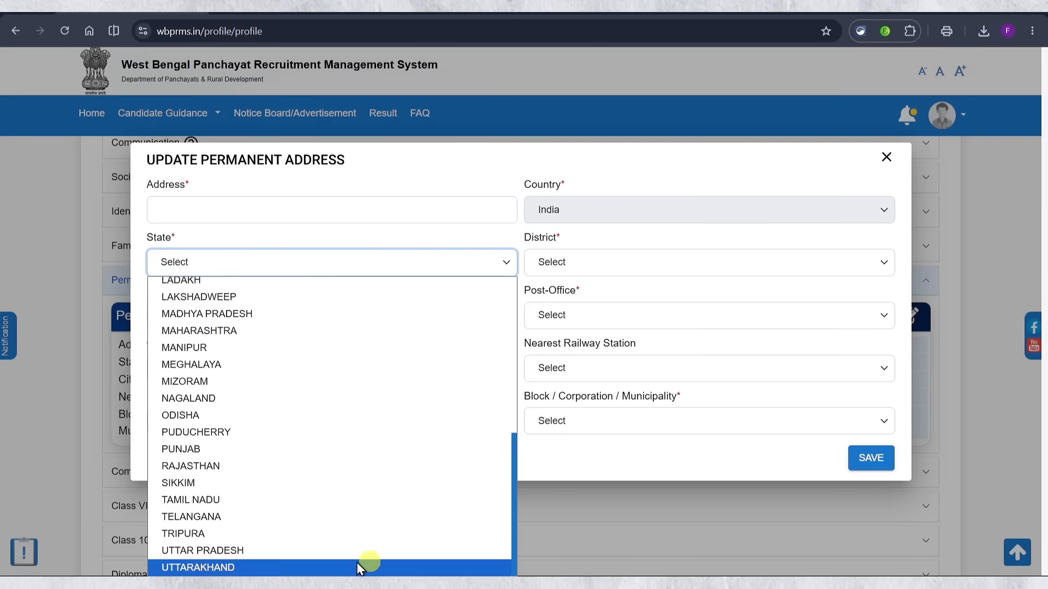
{"action": "left_click", "coordinate": [234, 263]}
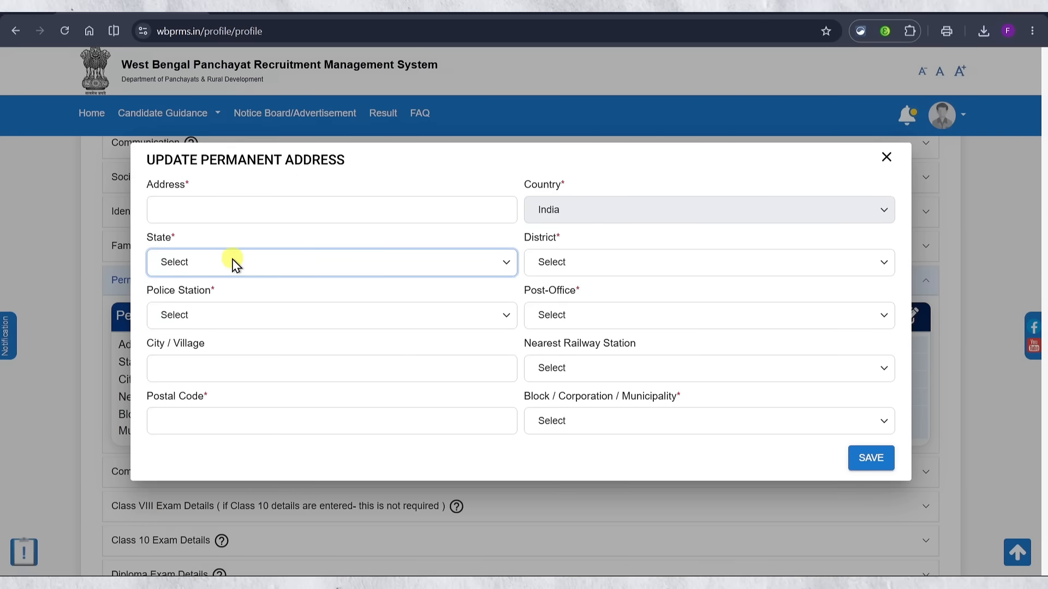
{"action": "key", "text": "w"}
{"action": "left_click", "coordinate": [366, 287]}
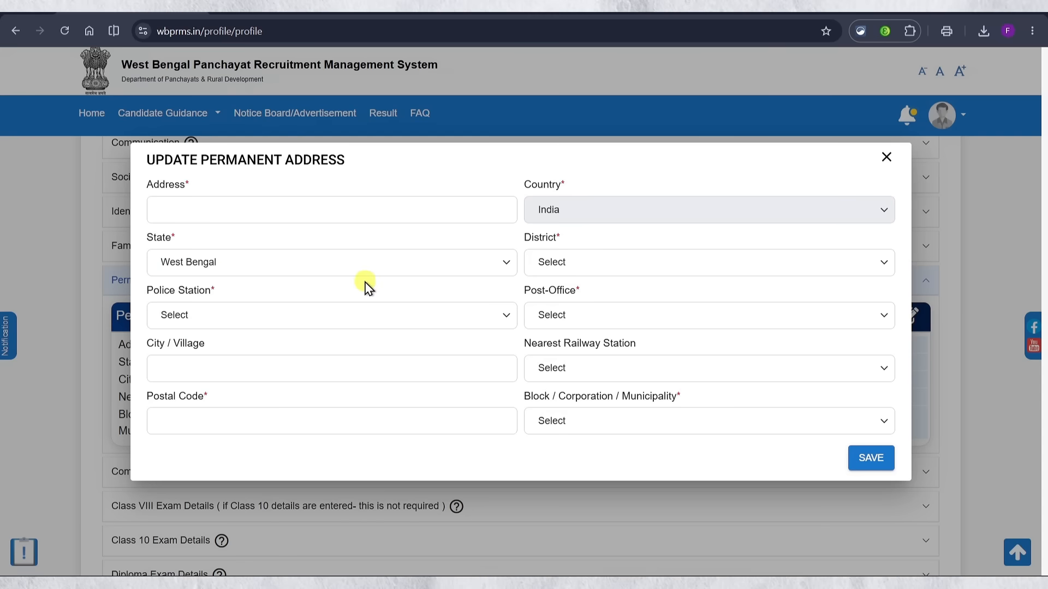
{"action": "left_click", "coordinate": [234, 320]}
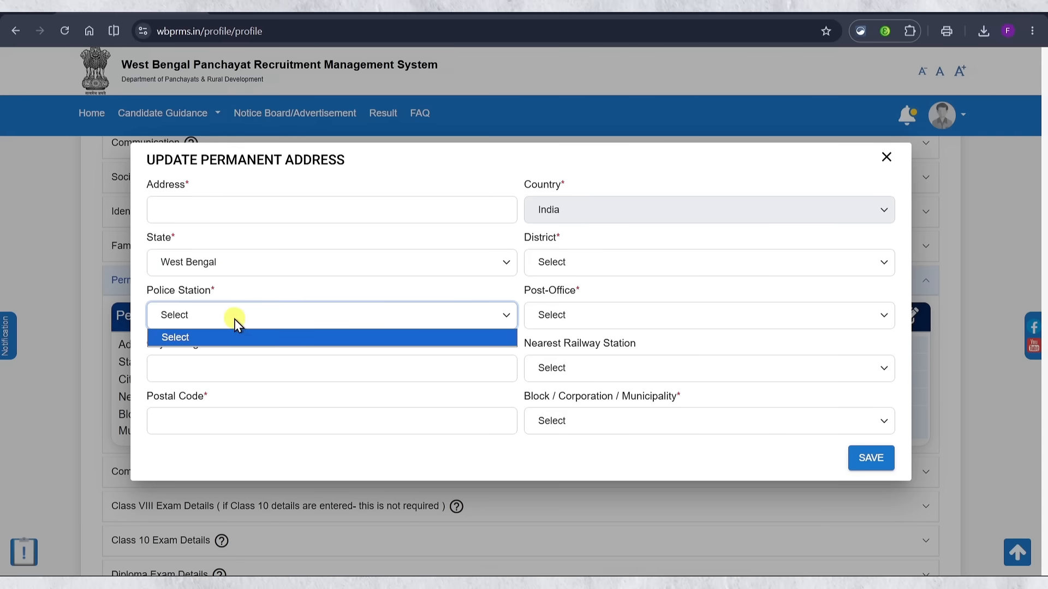
{"action": "left_click", "coordinate": [264, 317]}
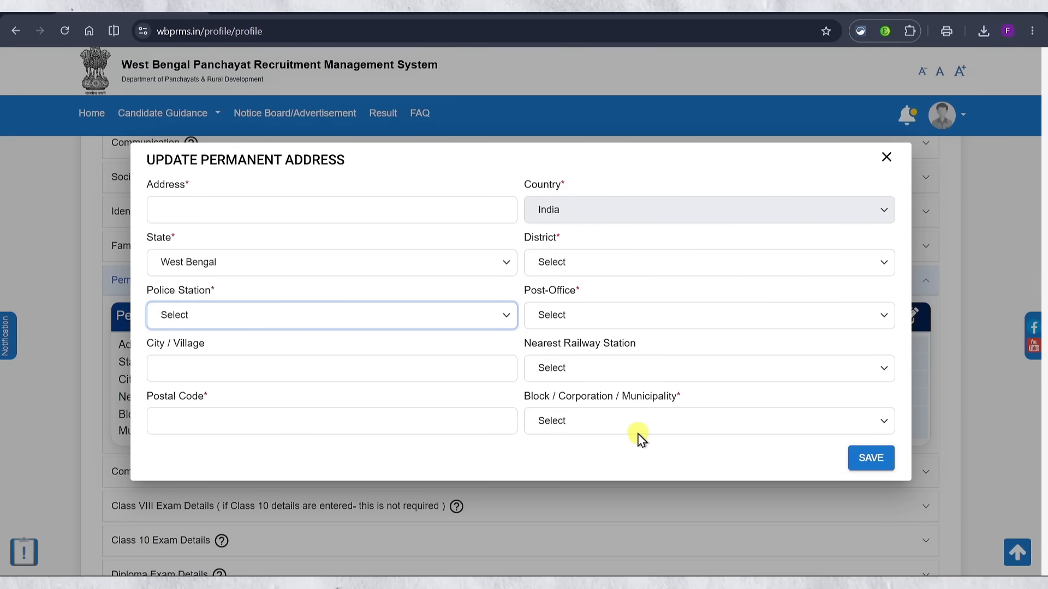
- Enter the permanent street address and save it, then expand Communication Address
{"action": "left_click", "coordinate": [263, 208]}
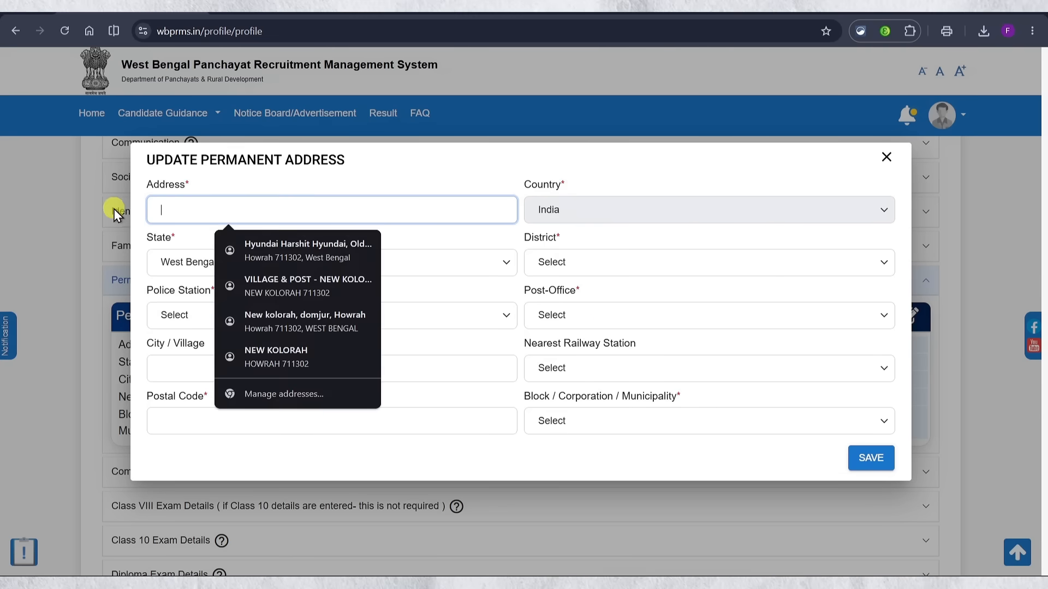
{"action": "left_click", "coordinate": [453, 185]}
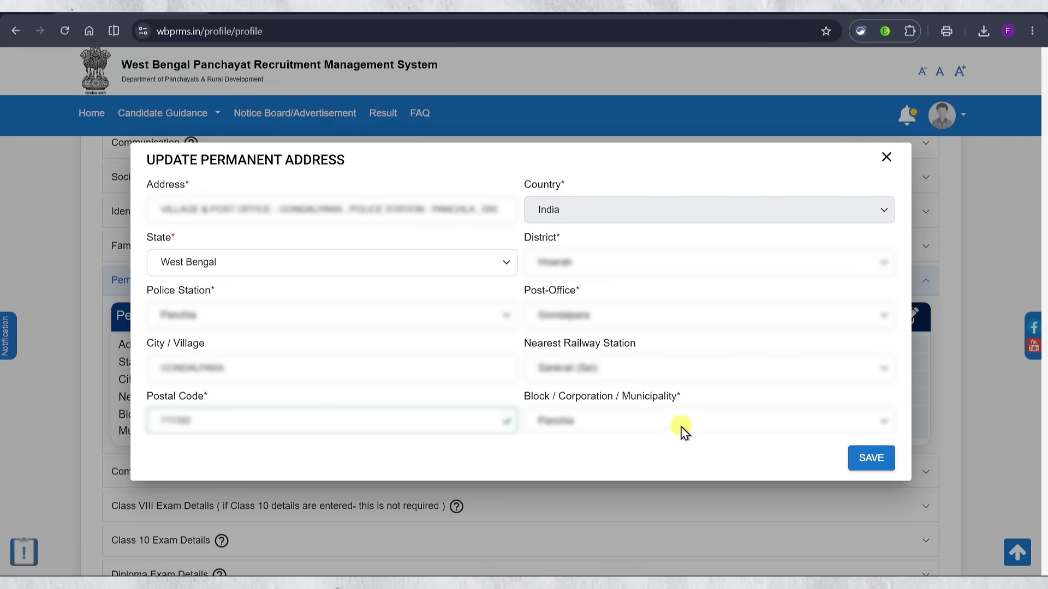
{"action": "left_click", "coordinate": [885, 461]}
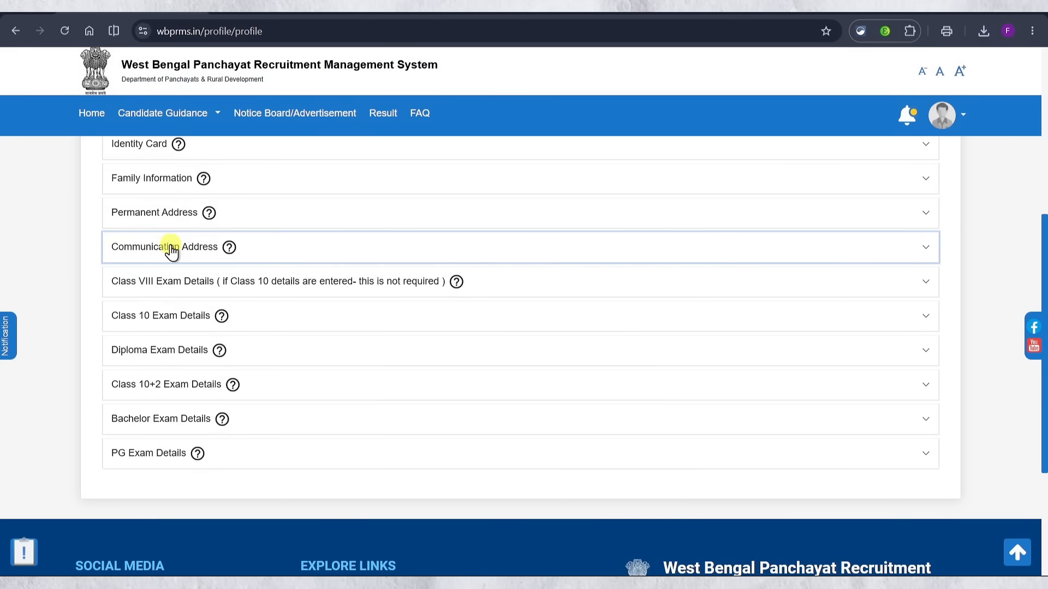
{"action": "left_click", "coordinate": [168, 242]}
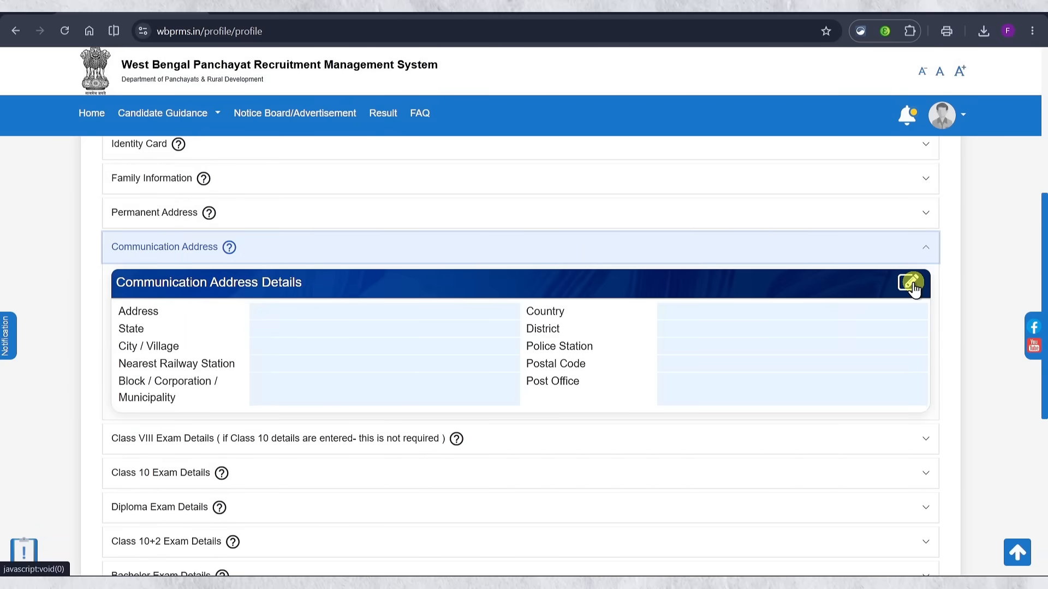
- Edit the Communication Address details and save them
{"action": "left_click", "coordinate": [911, 284]}
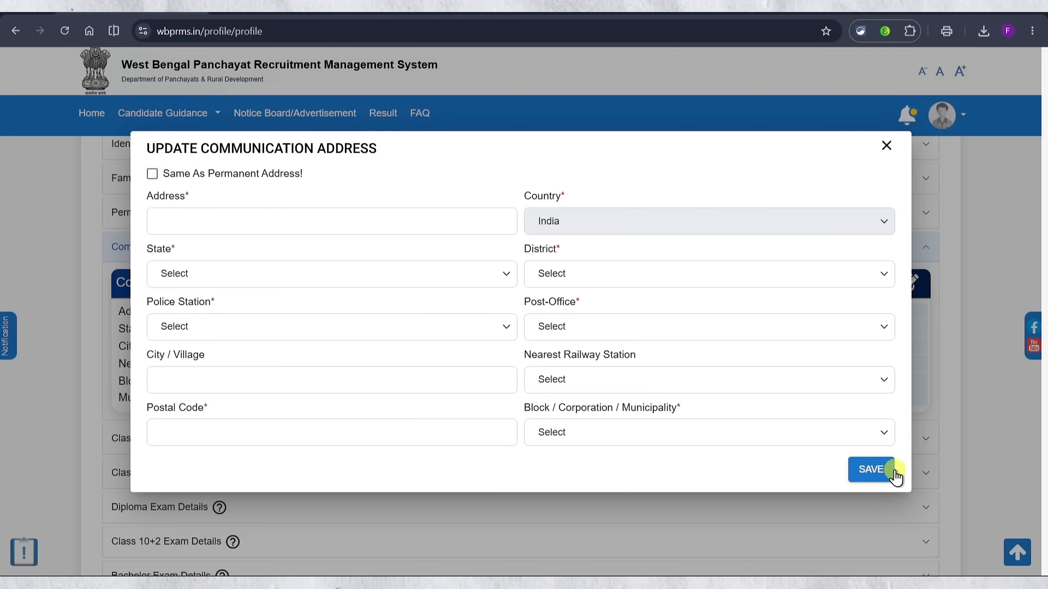
{"action": "left_click", "coordinate": [871, 470]}
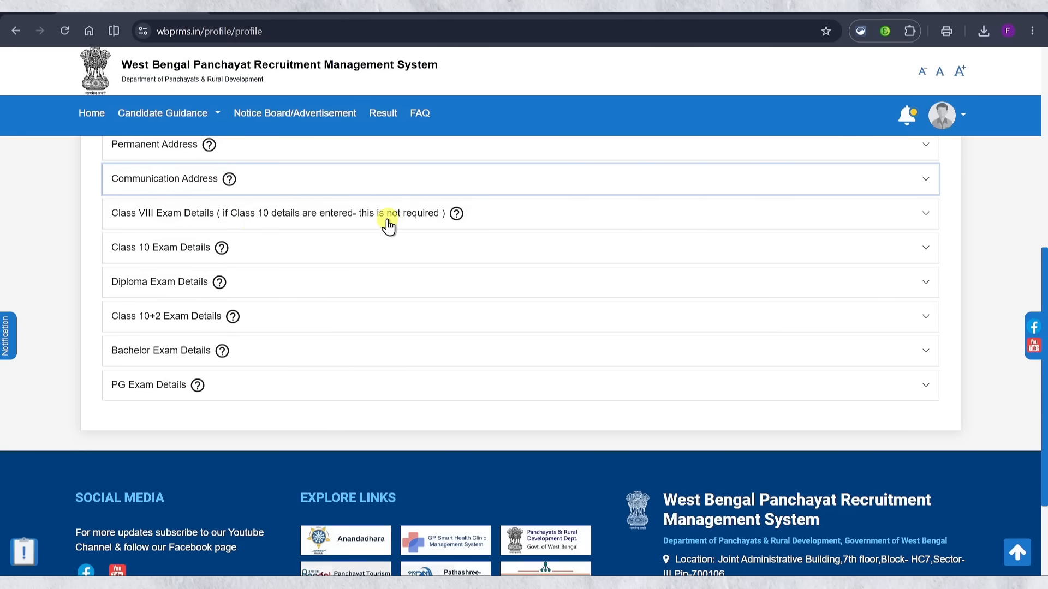
- Save Class 10 details with West Bengal Board of Secondary Education, Class X, 54.14 percent
{"action": "left_click", "coordinate": [165, 245]}
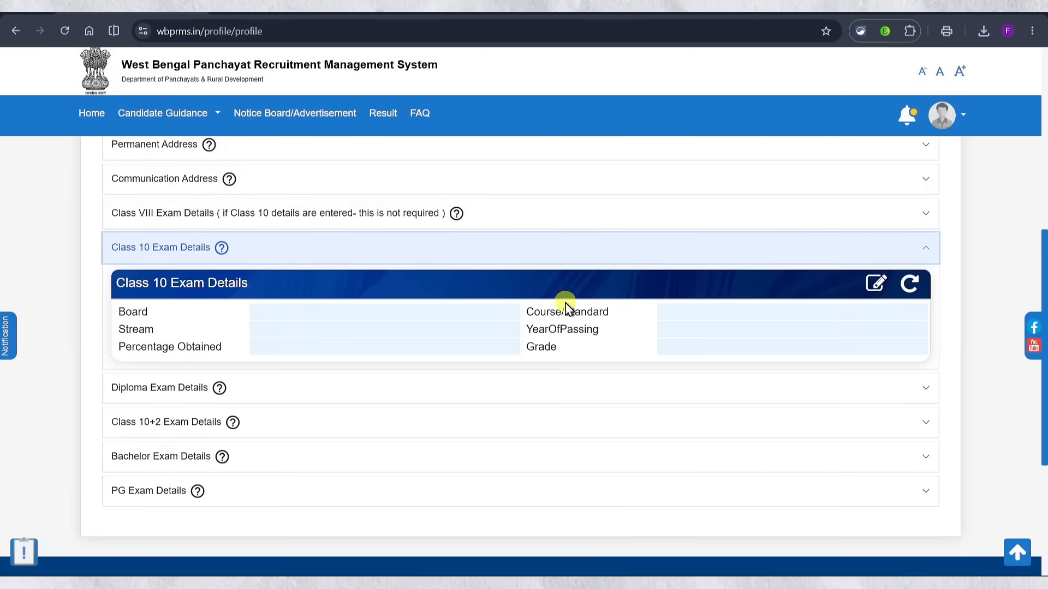
{"action": "left_click", "coordinate": [876, 284]}
{"action": "left_click", "coordinate": [219, 282]}
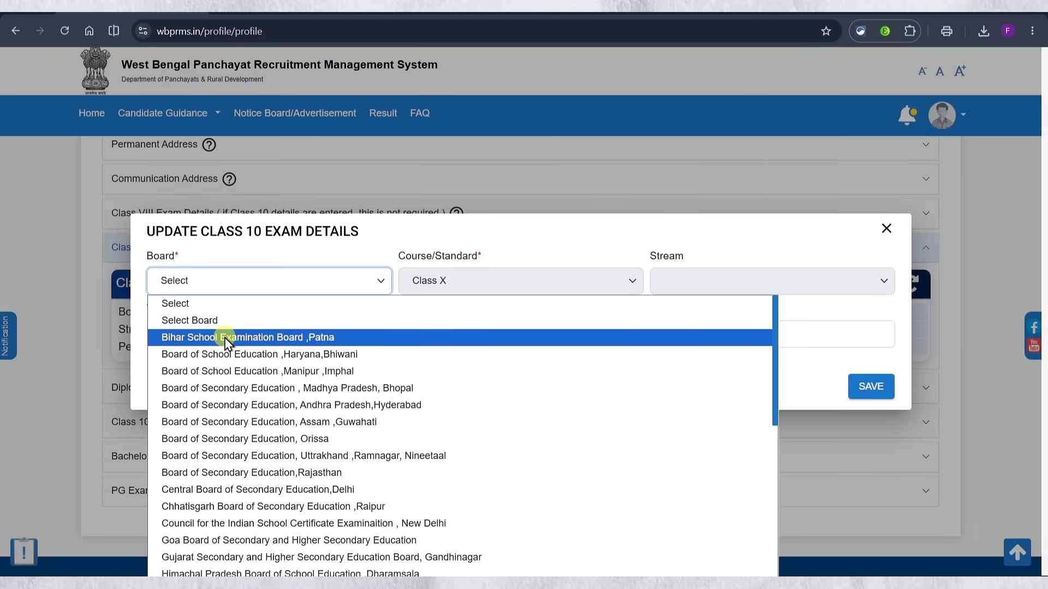
{"action": "left_click", "coordinate": [529, 239]}
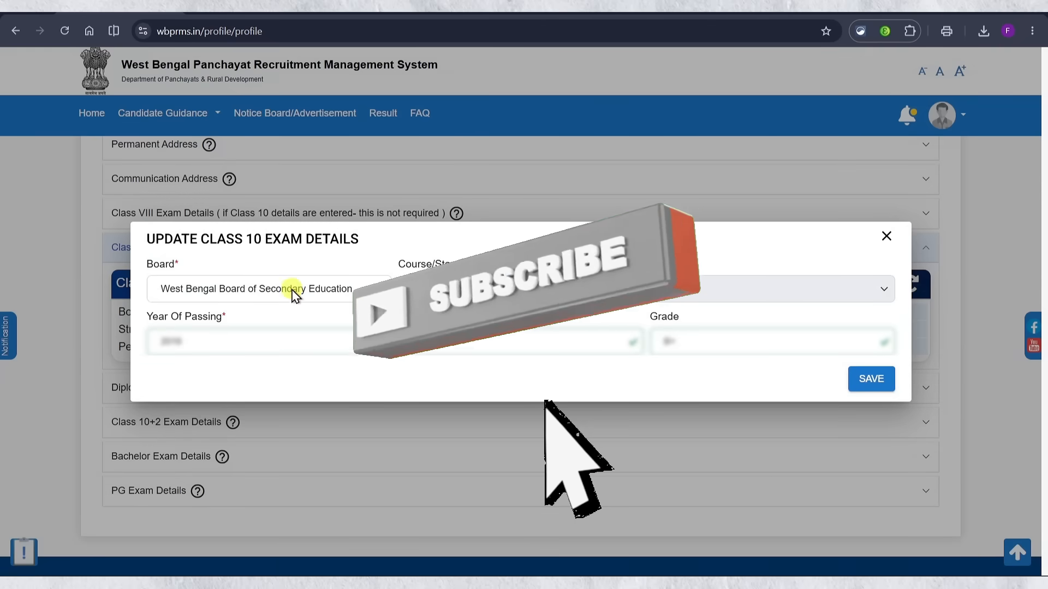
{"action": "left_click", "coordinate": [871, 379]}
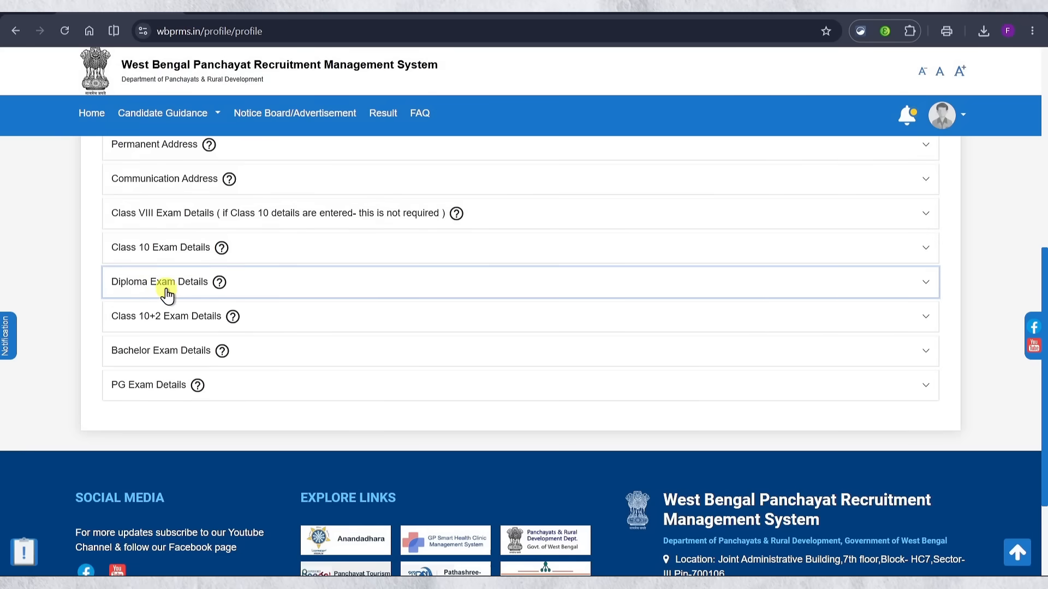
- Save the Class XII exam entry with the West Bengal Council for Higher Secondary Education board
{"action": "left_click", "coordinate": [154, 280]}
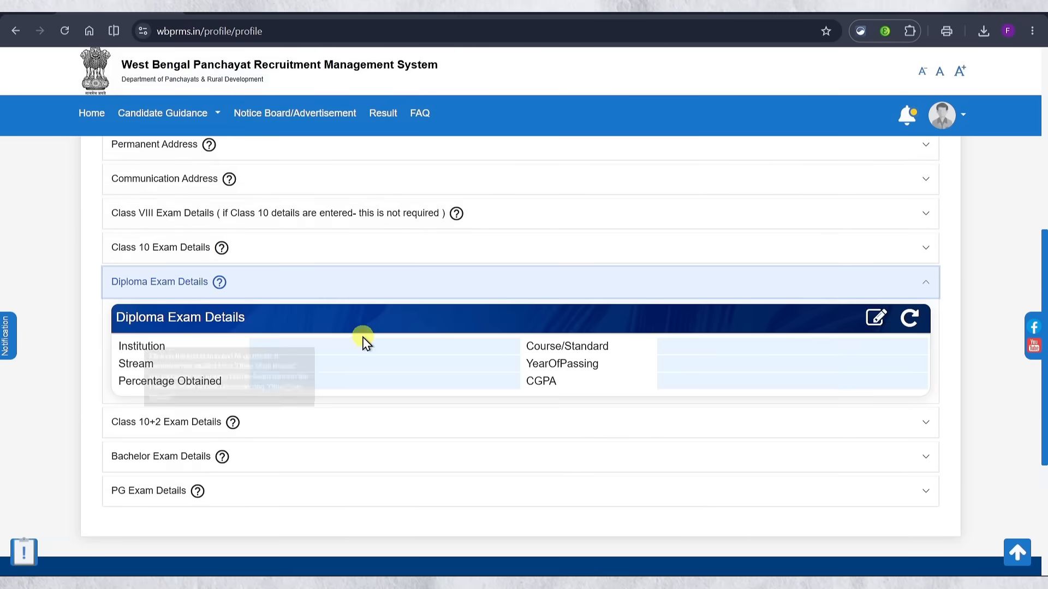
{"action": "left_click", "coordinate": [777, 285]}
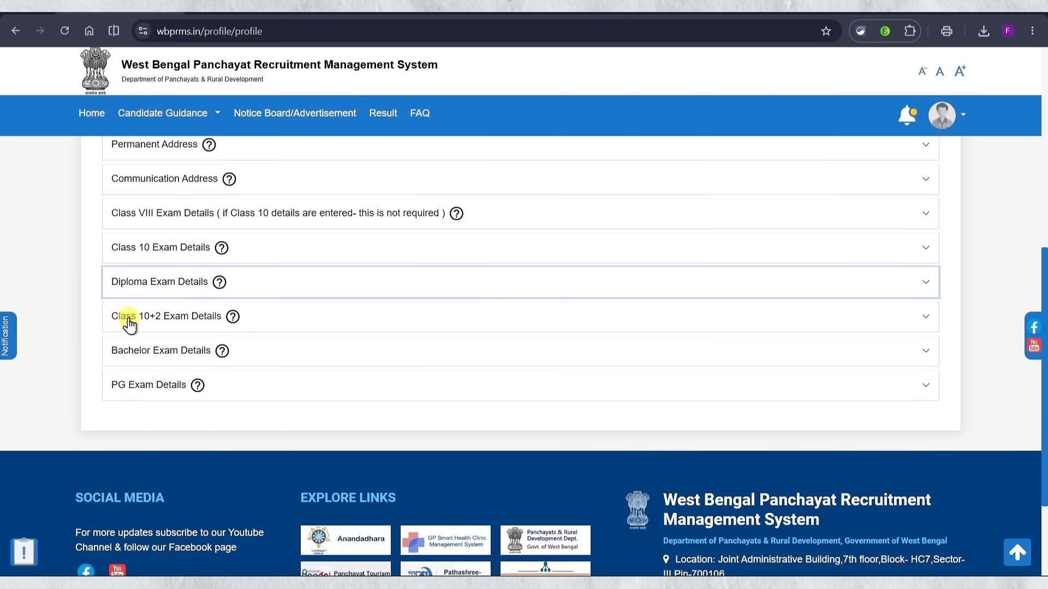
{"action": "left_click", "coordinate": [175, 319]}
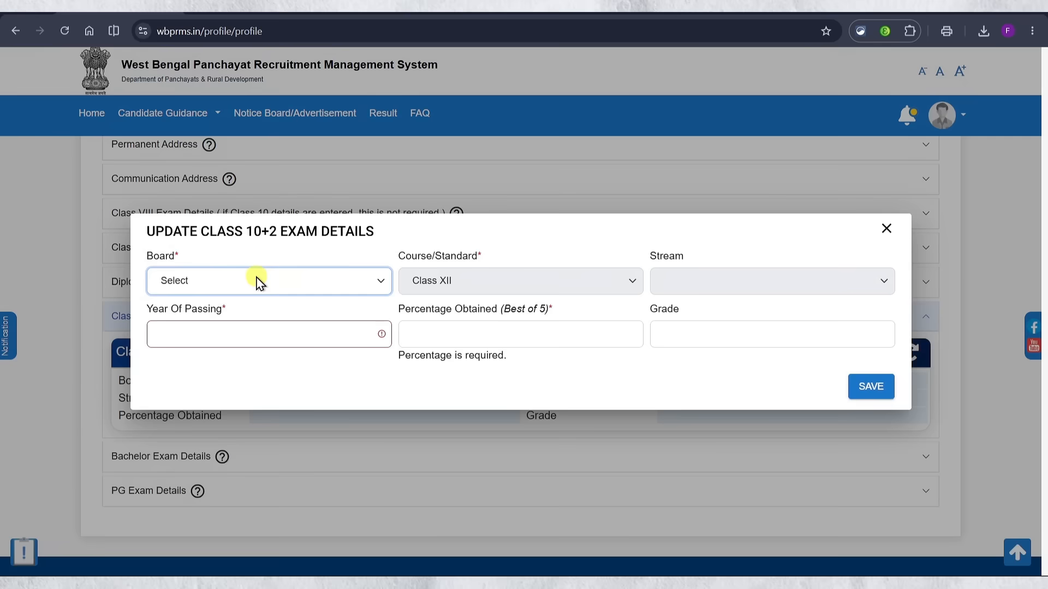
{"action": "left_click", "coordinate": [258, 282]}
{"action": "left_click", "coordinate": [256, 403]}
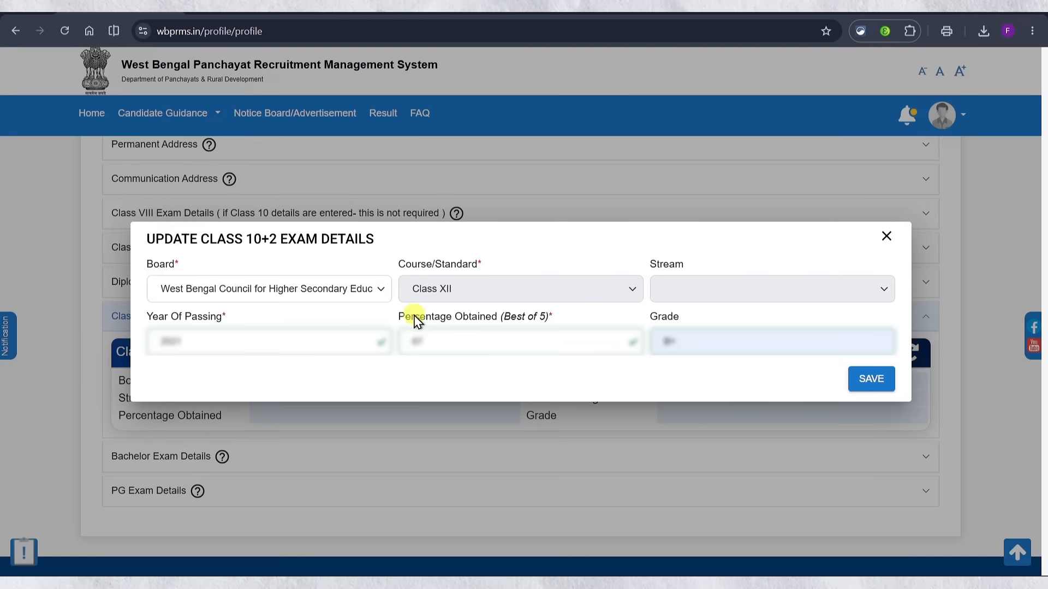
{"action": "left_click", "coordinate": [875, 382]}
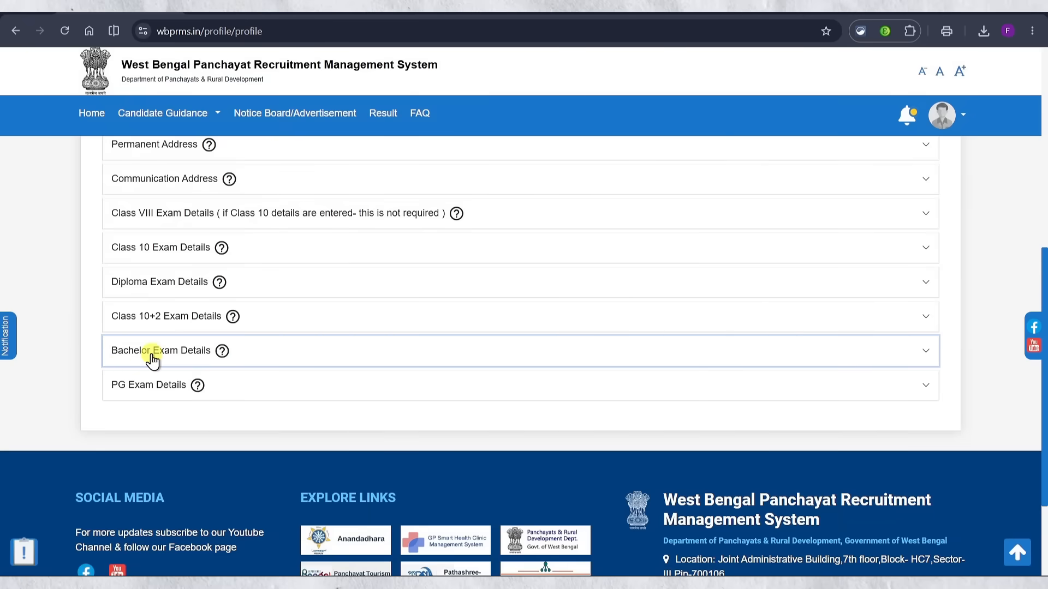
{"action": "left_click", "coordinate": [923, 354]}
- In the bachelor exam edit dialog, select CALCUTTA UNIVERSITY and course B.A
{"action": "left_click", "coordinate": [871, 390]}
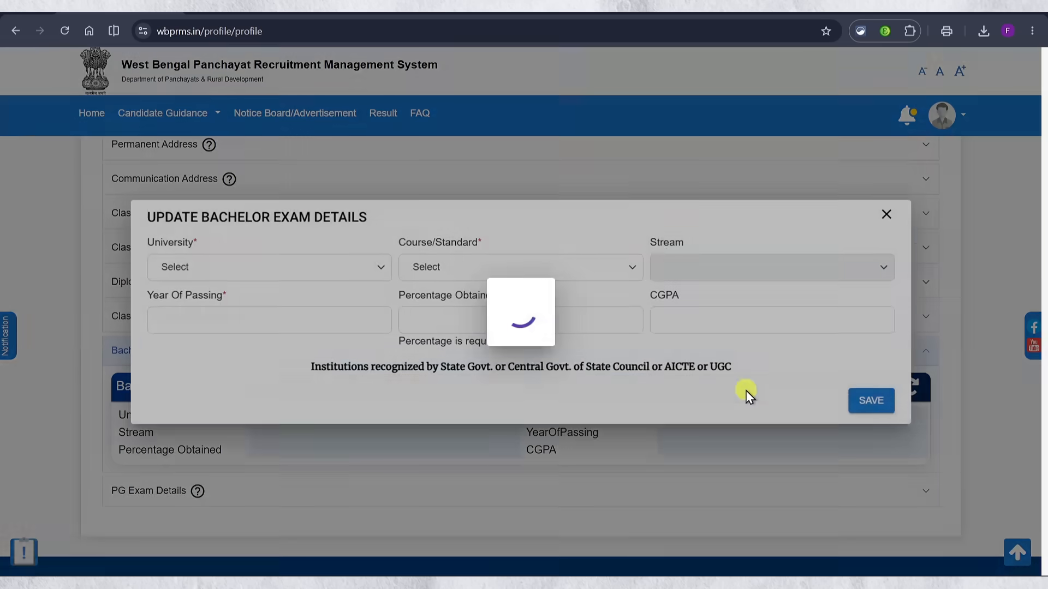
{"action": "left_click", "coordinate": [210, 271]}
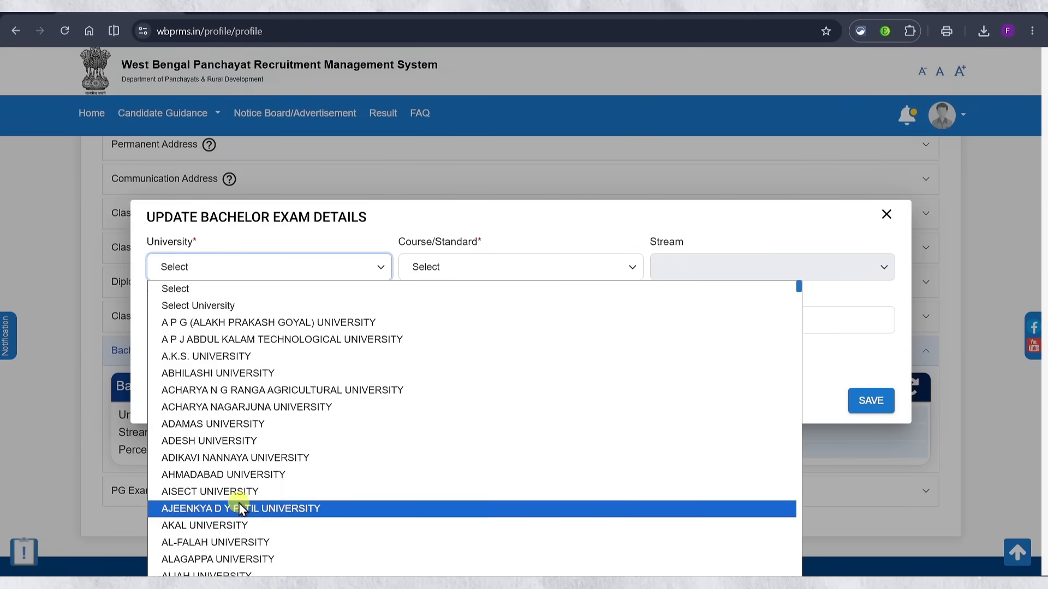
{"action": "scroll", "coordinate": [242, 504], "scroll_direction": "down", "scroll_amount": 5}
{"action": "scroll", "coordinate": [241, 478], "scroll_direction": "down", "scroll_amount": 6}
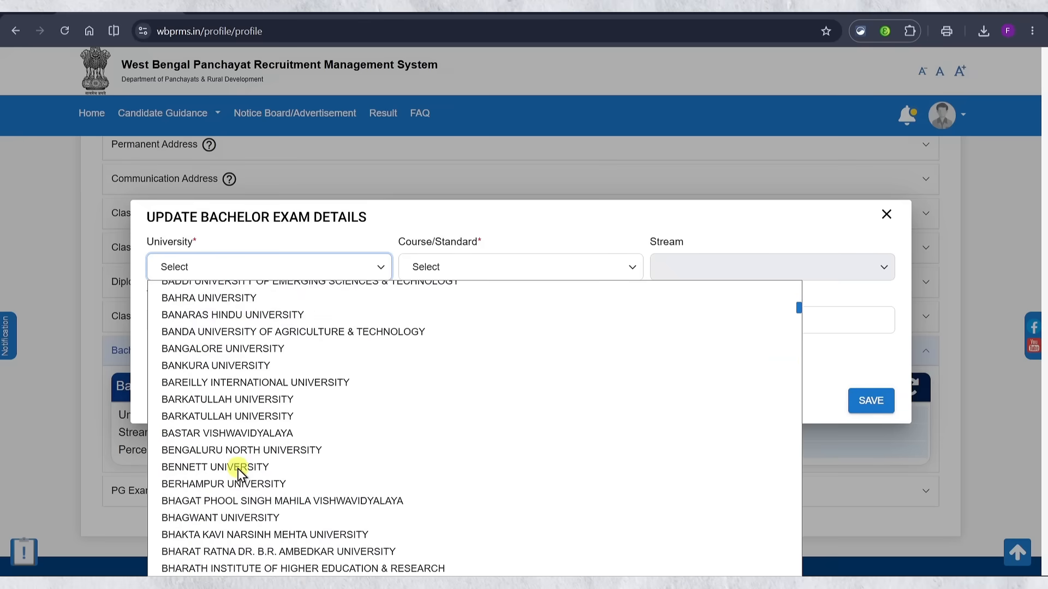
{"action": "scroll", "coordinate": [238, 473], "scroll_direction": "down", "scroll_amount": 9}
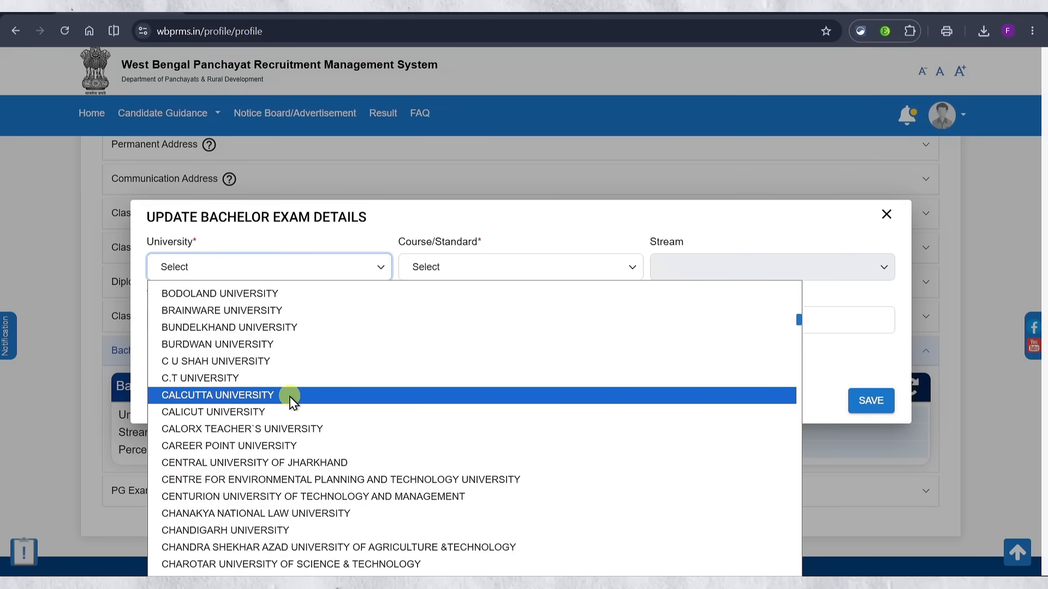
{"action": "left_click", "coordinate": [290, 397]}
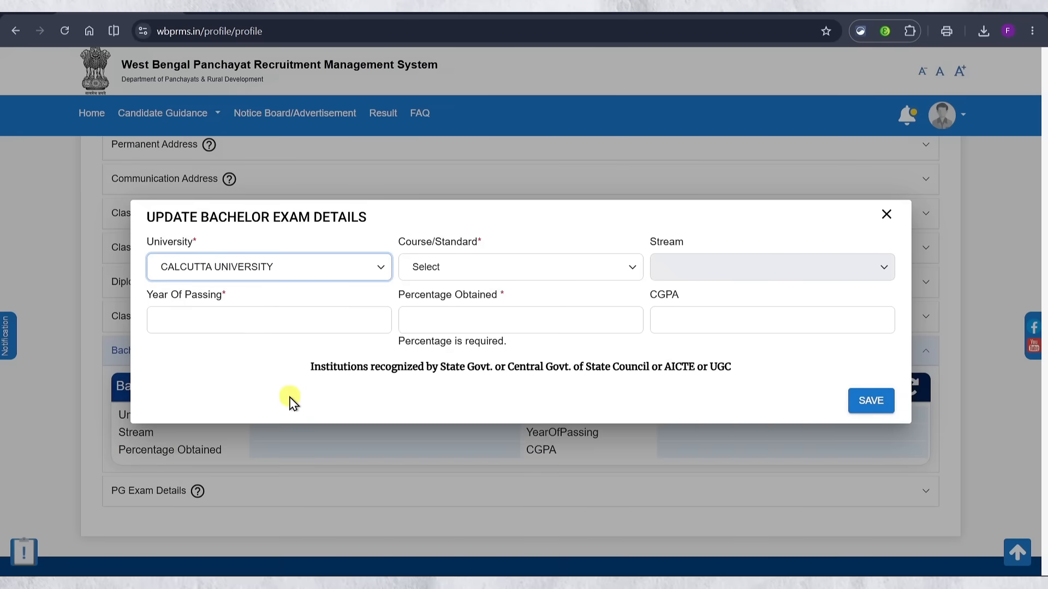
{"action": "left_click", "coordinate": [455, 267]}
{"action": "left_click", "coordinate": [450, 339]}
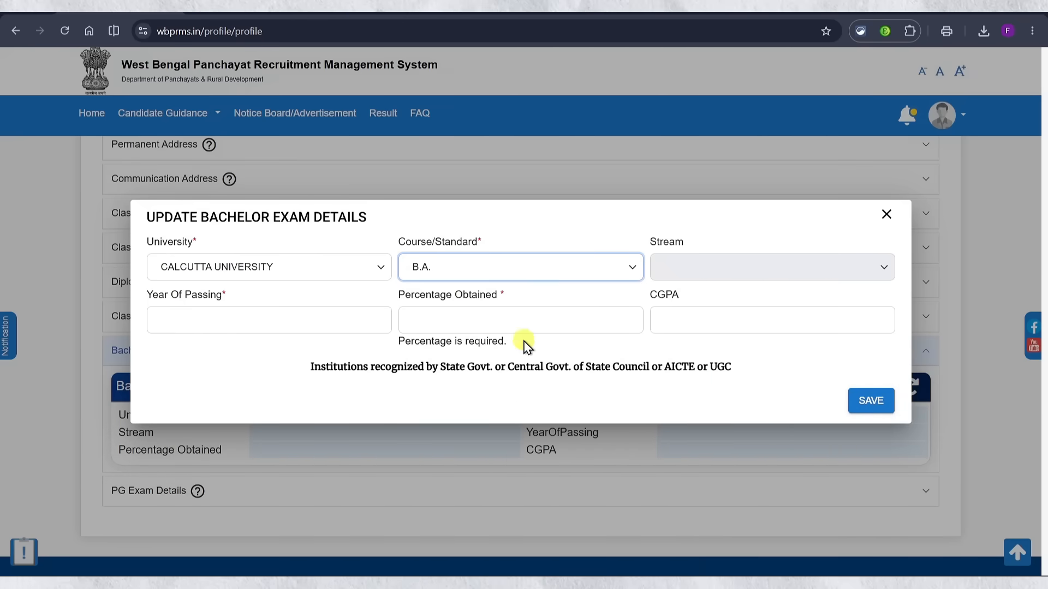
- Fill in the year of passing, percentage and CGPA, and save the bachelor details
{"action": "left_click", "coordinate": [244, 320]}
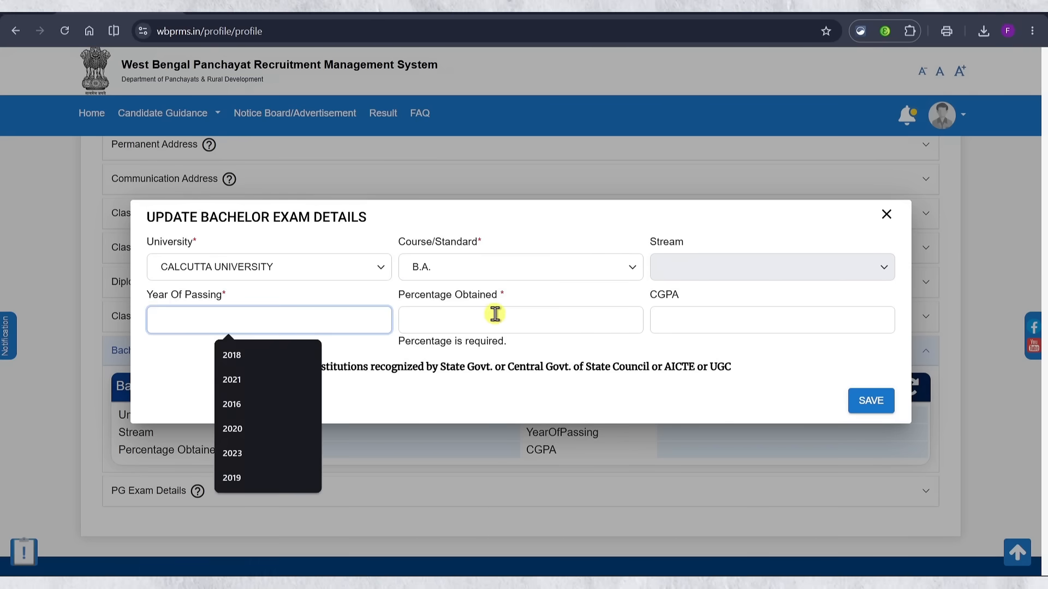
{"action": "left_click", "coordinate": [495, 314]}
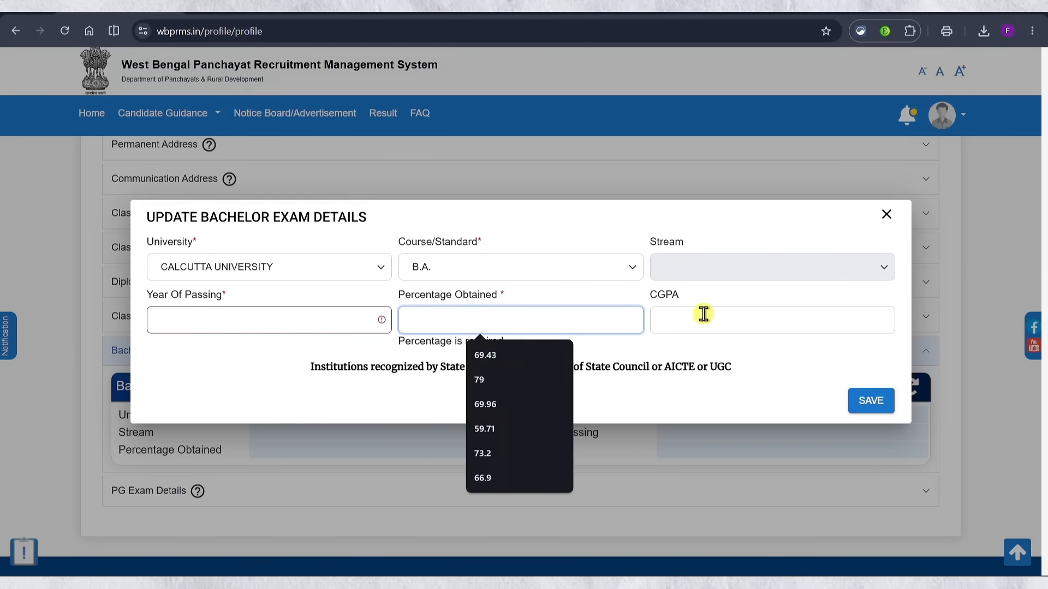
{"action": "left_click", "coordinate": [703, 314]}
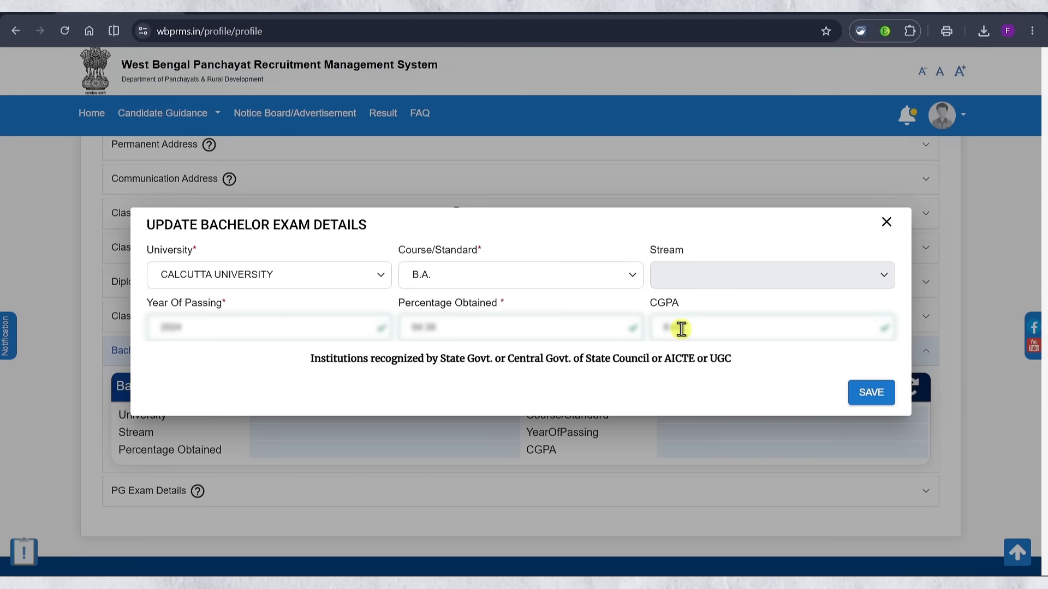
{"action": "left_click", "coordinate": [872, 393]}
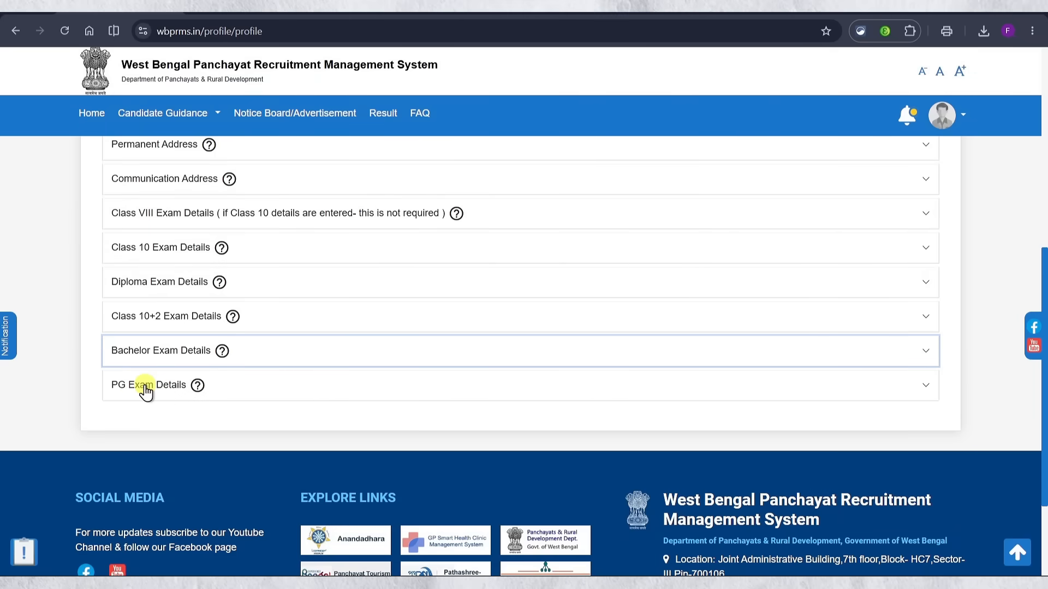
- Briefly expand PG Exam Details, collapse it again and scroll back up the profile page
{"action": "left_click", "coordinate": [137, 388]}
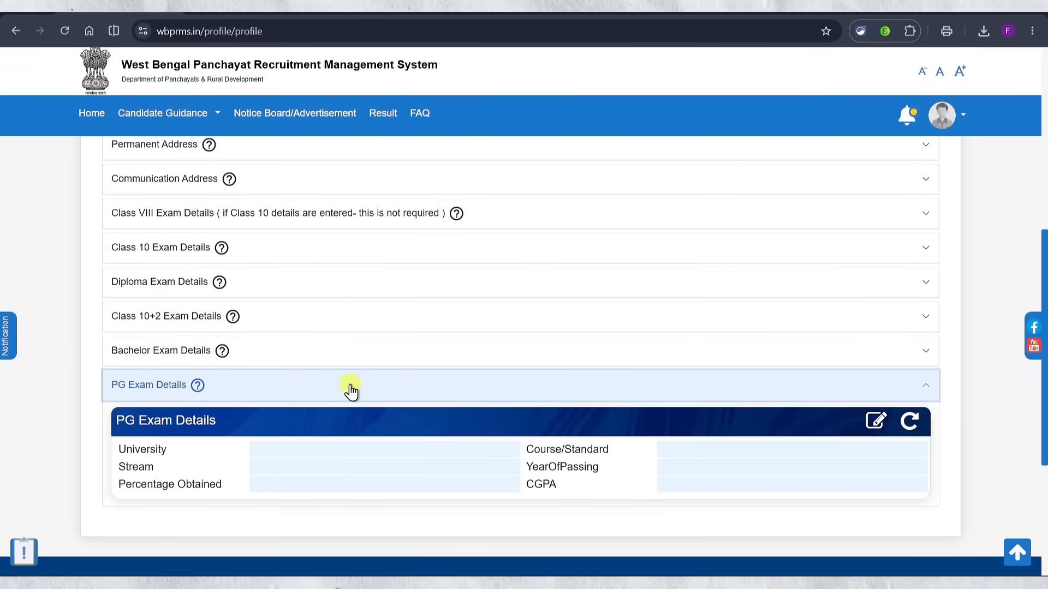
{"action": "left_click", "coordinate": [323, 390]}
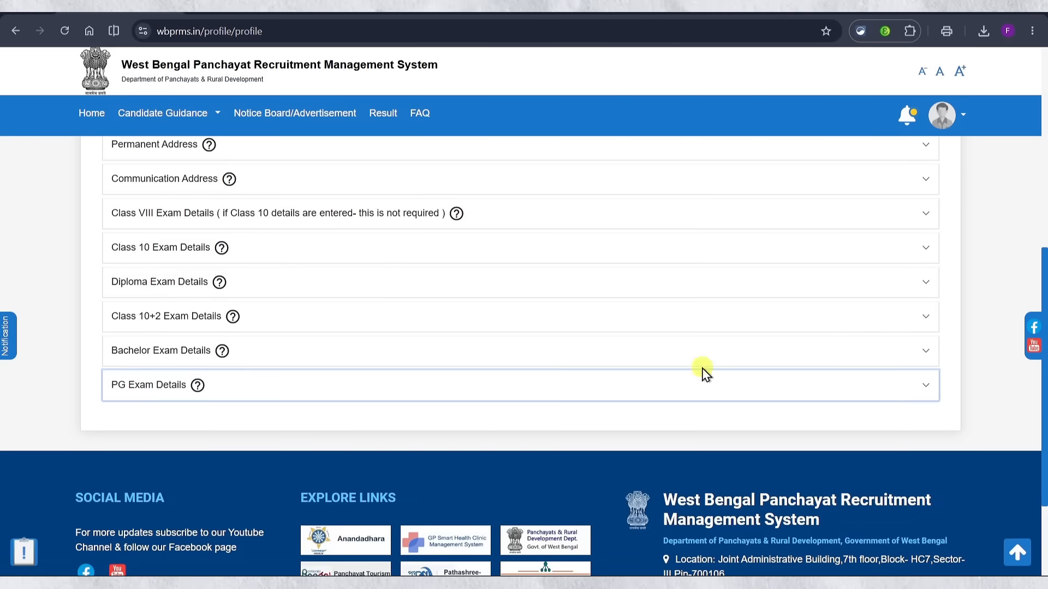
{"action": "scroll", "coordinate": [763, 367], "scroll_direction": "up", "scroll_amount": 6}
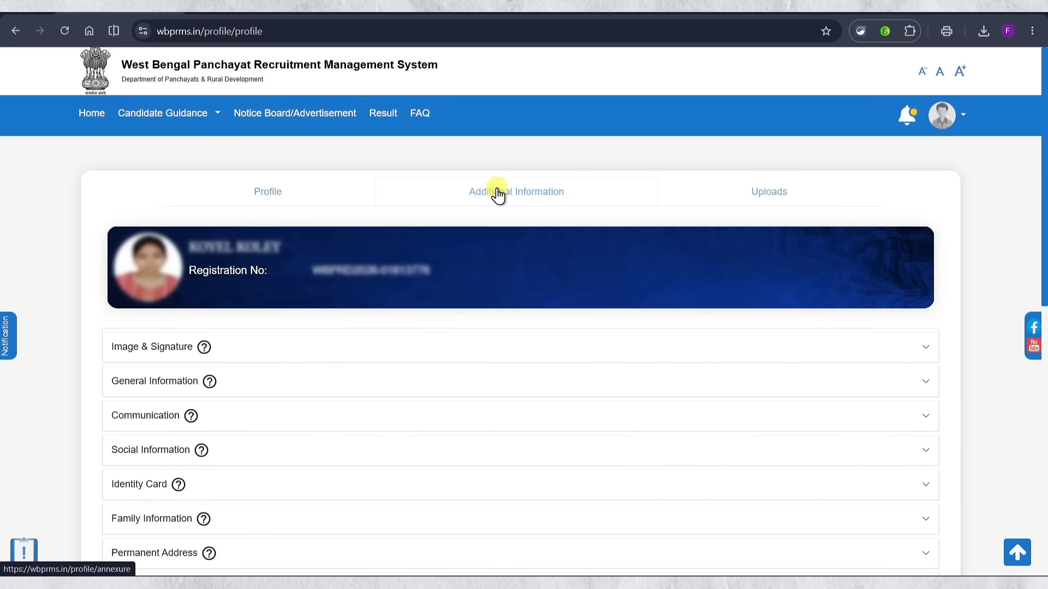
- On the Additional Information tab, expand Persons with Disability and the Languages Known table
{"action": "left_click", "coordinate": [497, 194]}
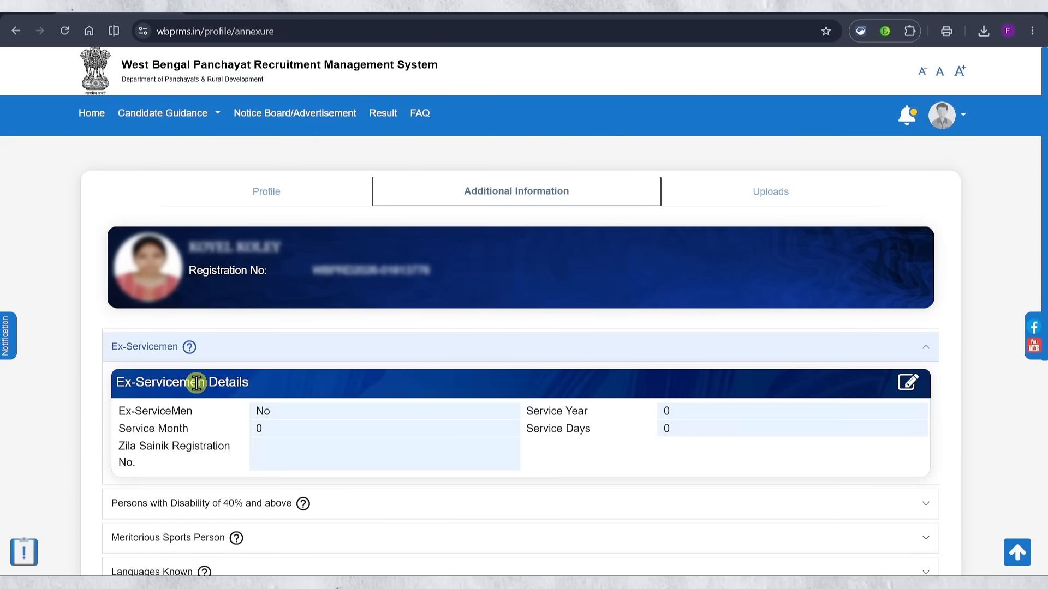
{"action": "scroll", "coordinate": [202, 388], "scroll_direction": "down", "scroll_amount": 1}
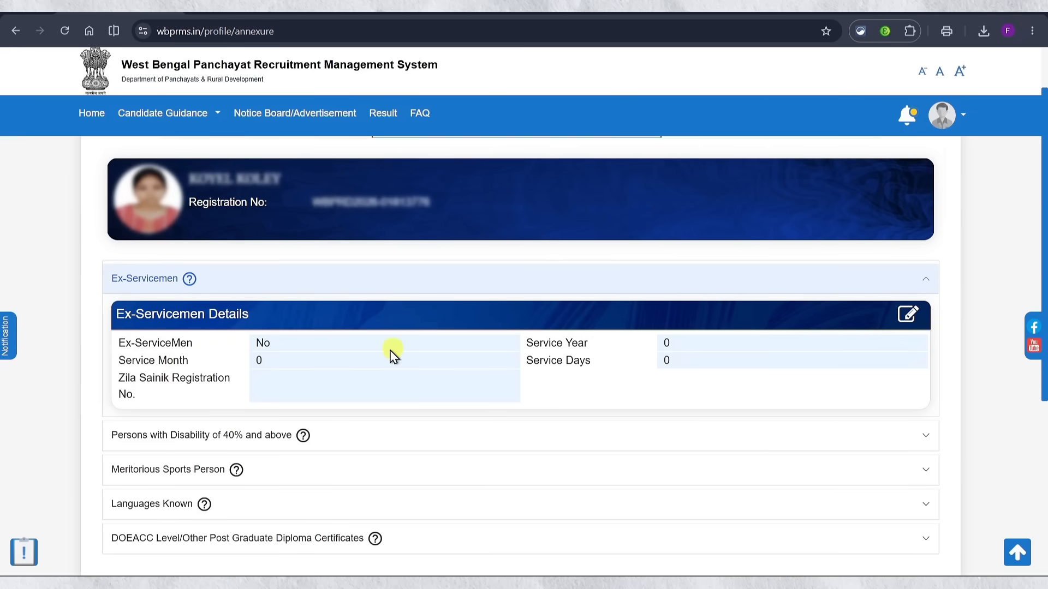
{"action": "scroll", "coordinate": [196, 266], "scroll_direction": "down", "scroll_amount": 3}
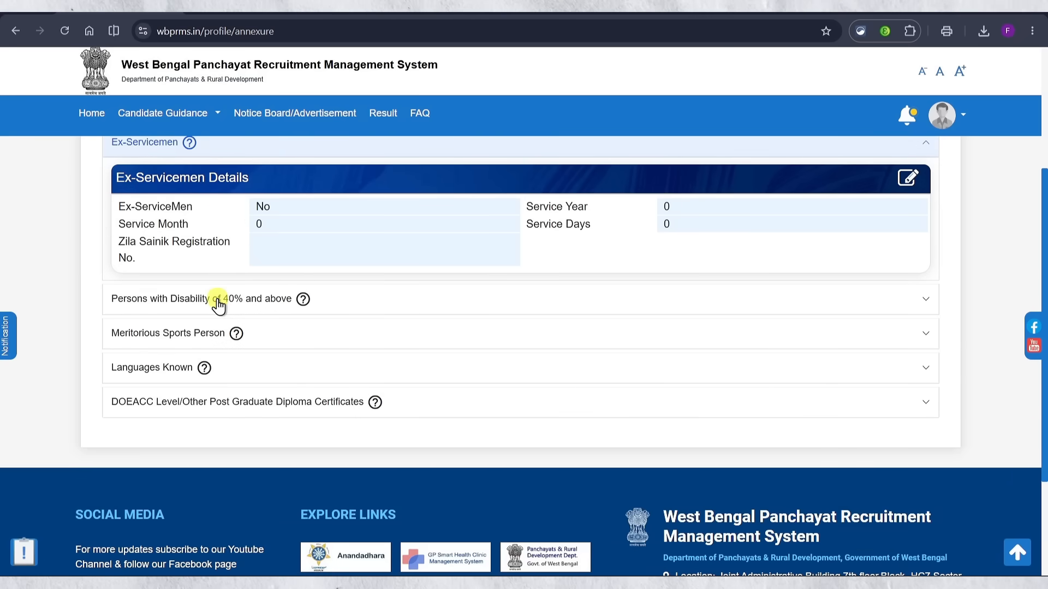
{"action": "left_click", "coordinate": [452, 298]}
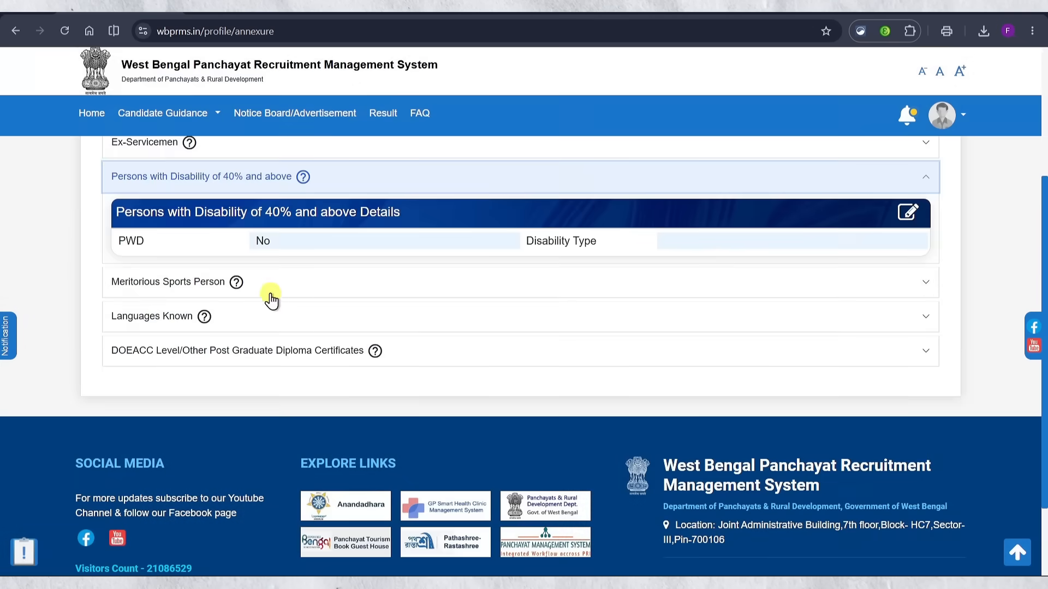
{"action": "mouse_move", "coordinate": [229, 282]}
{"action": "scroll", "coordinate": [228, 278], "scroll_direction": "up", "scroll_amount": 1}
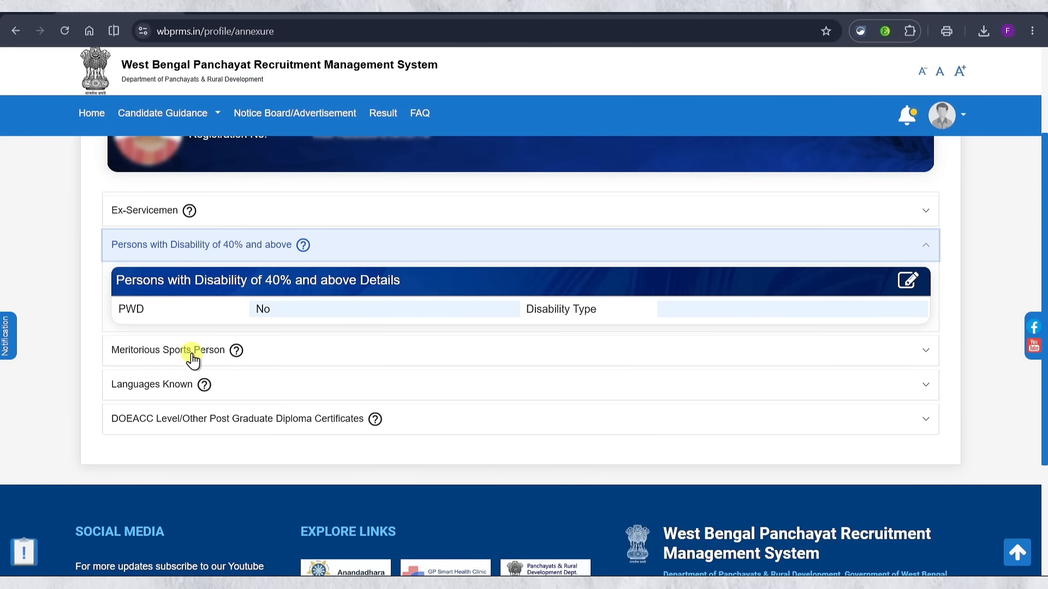
{"action": "left_click", "coordinate": [139, 386]}
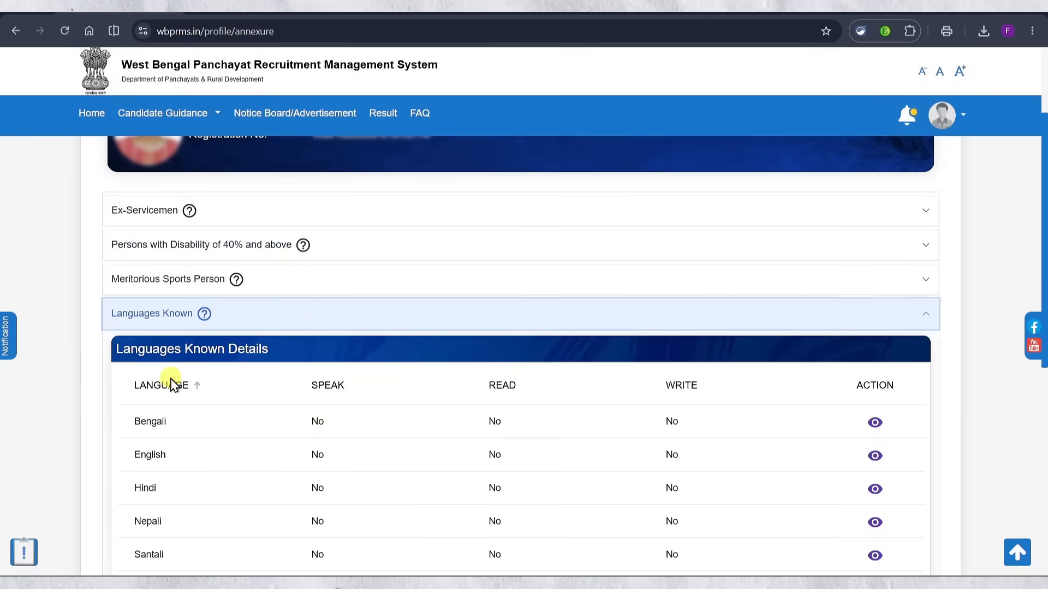
{"action": "scroll", "coordinate": [180, 393], "scroll_direction": "down", "scroll_amount": 1}
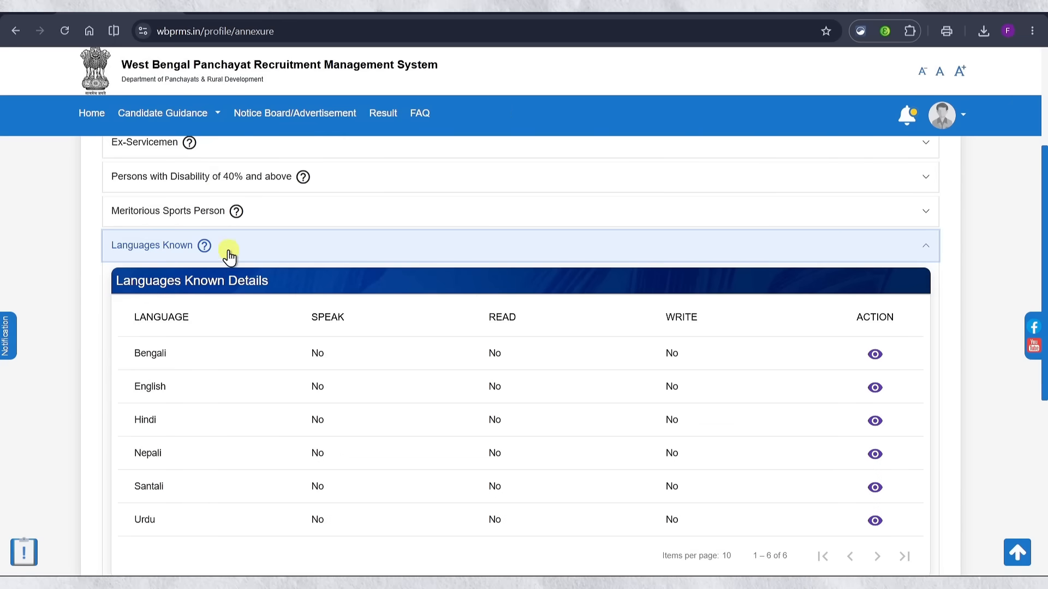
- Set Bengali to Yes for speak, write and read, and save it
{"action": "left_click", "coordinate": [876, 355]}
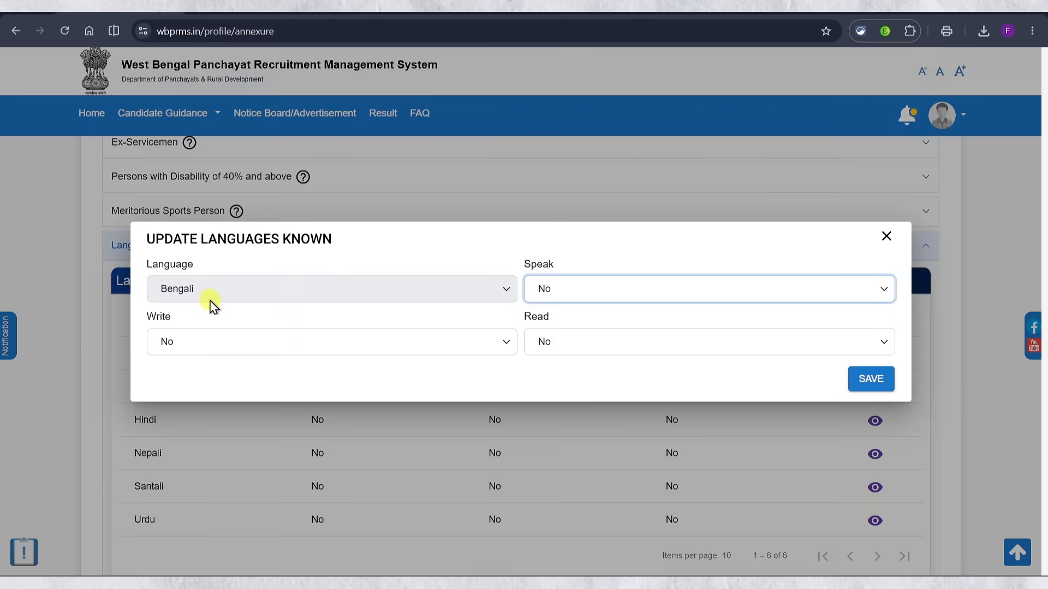
{"action": "left_click", "coordinate": [627, 293]}
{"action": "left_click", "coordinate": [575, 311]}
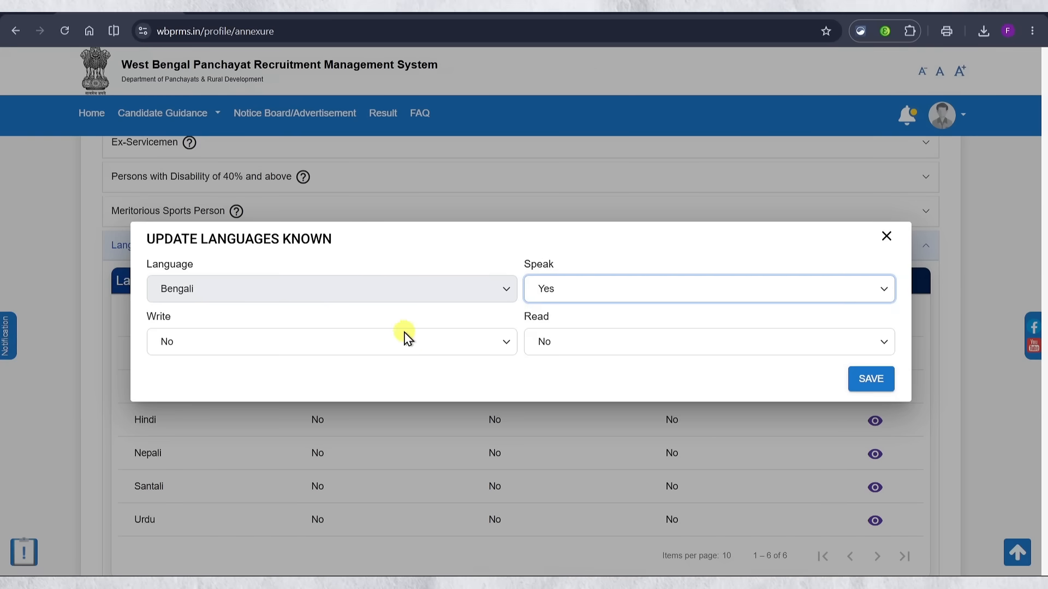
{"action": "left_click", "coordinate": [355, 349]}
{"action": "left_click", "coordinate": [256, 363]}
{"action": "left_click", "coordinate": [558, 344]}
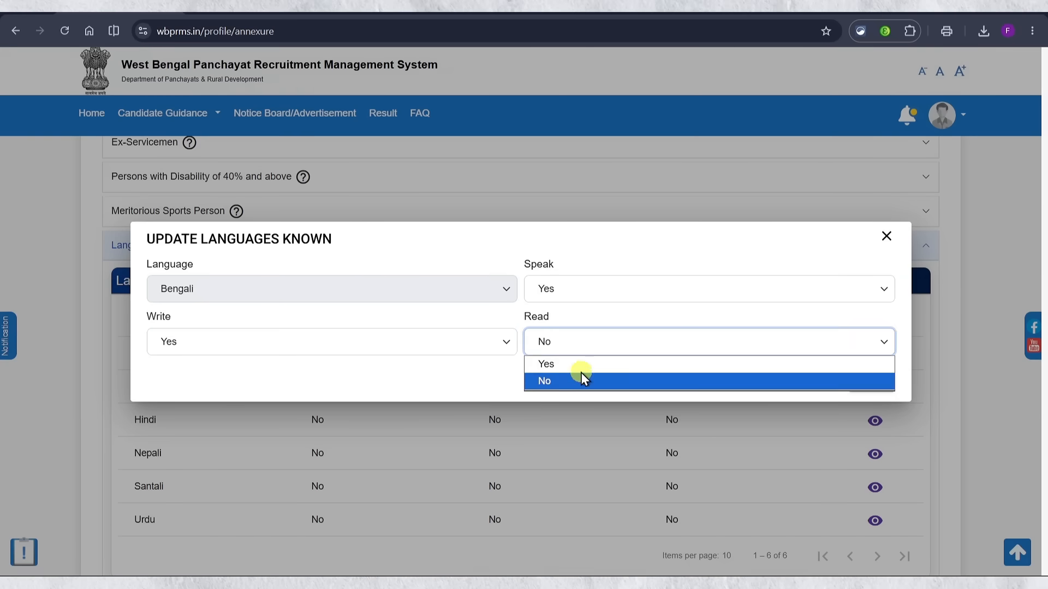
{"action": "left_click", "coordinate": [581, 364]}
{"action": "left_click", "coordinate": [870, 377]}
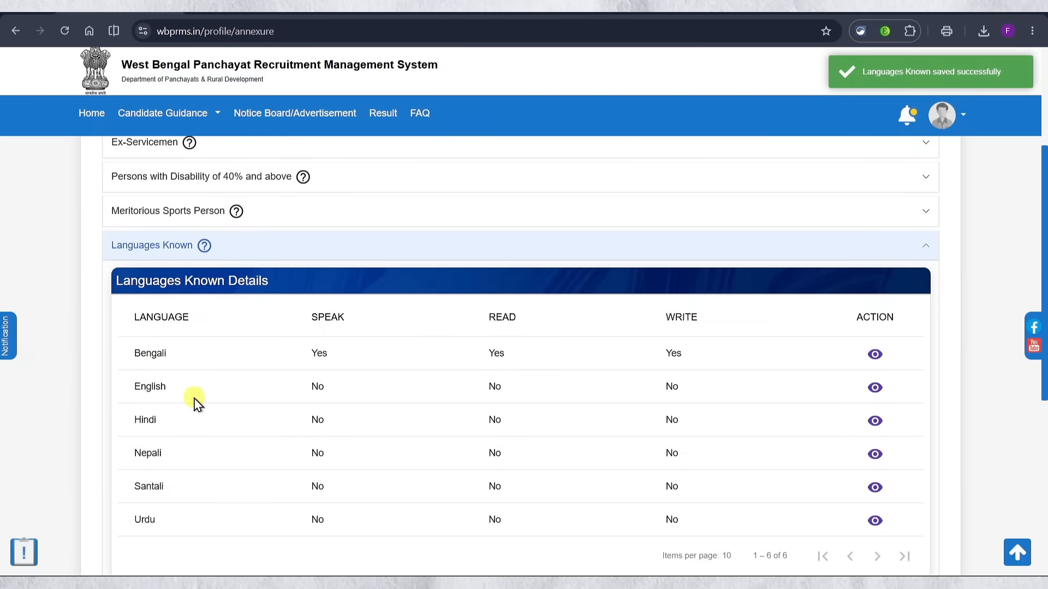
- Set English to Yes for speak, write and read, save it, and collapse Languages Known
{"action": "left_click", "coordinate": [875, 388]}
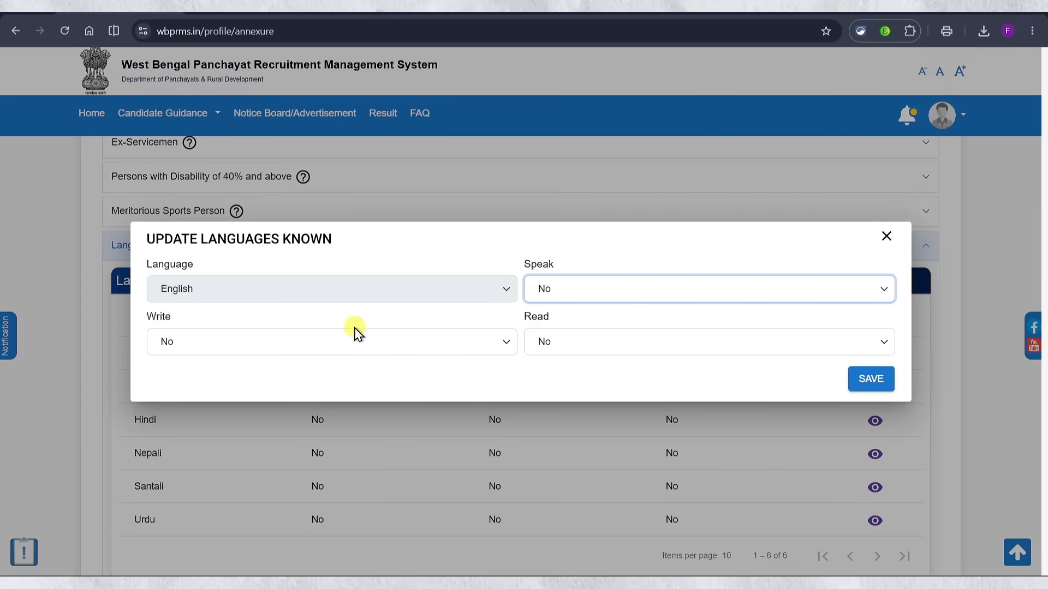
{"action": "left_click", "coordinate": [566, 296]}
{"action": "left_click", "coordinate": [580, 310]}
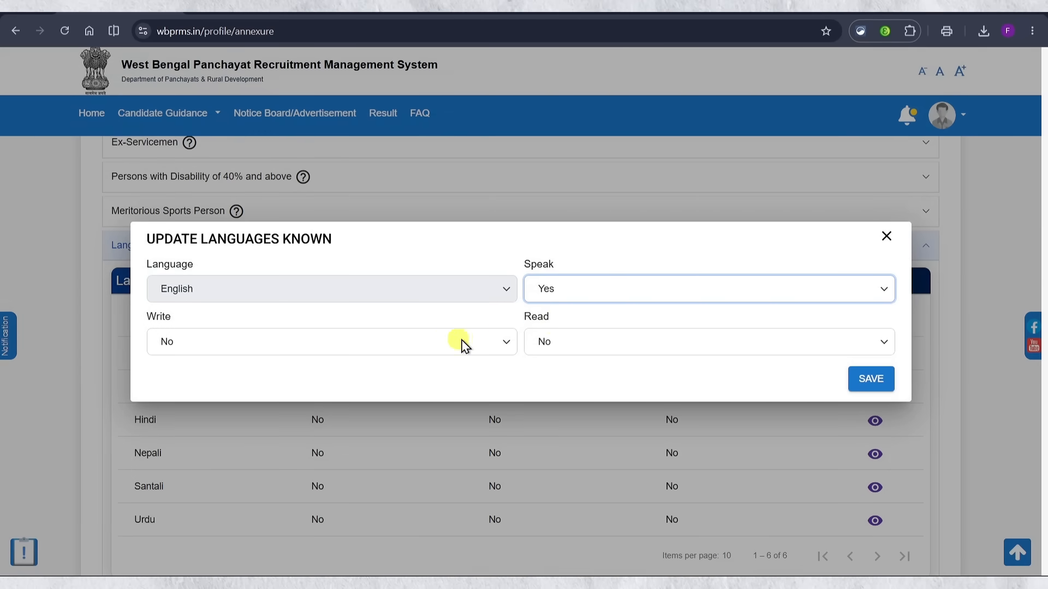
{"action": "left_click", "coordinate": [461, 341]}
{"action": "left_click", "coordinate": [319, 364]}
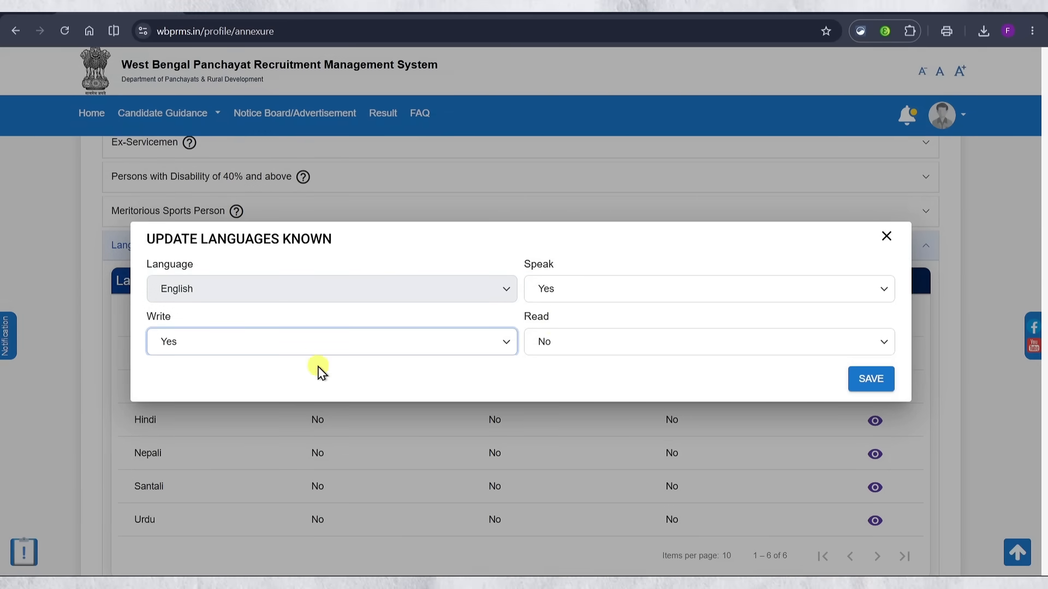
{"action": "left_click", "coordinate": [594, 343]}
{"action": "left_click", "coordinate": [573, 363]}
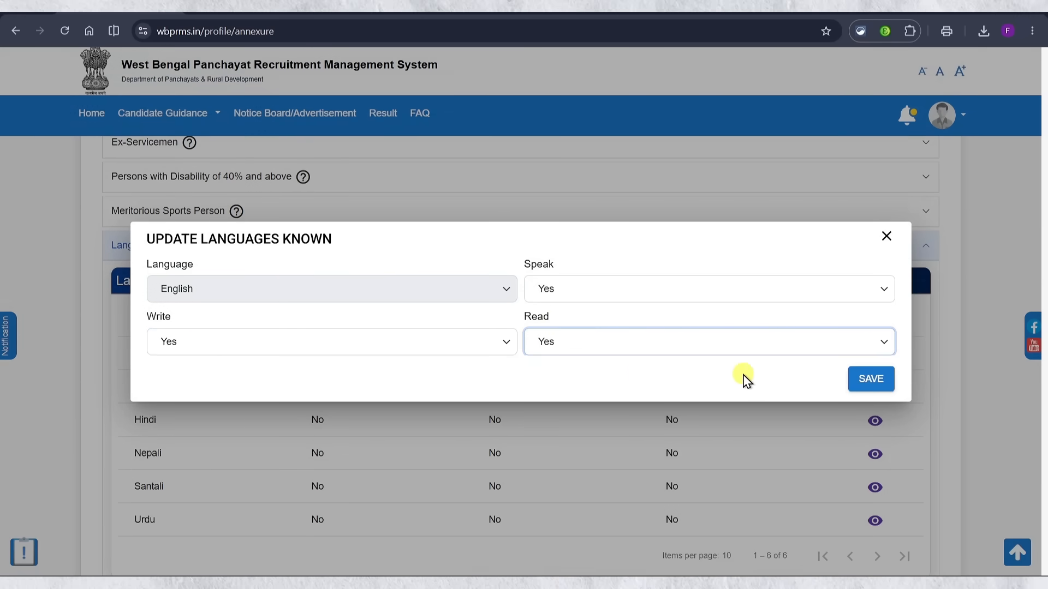
{"action": "left_click", "coordinate": [871, 382]}
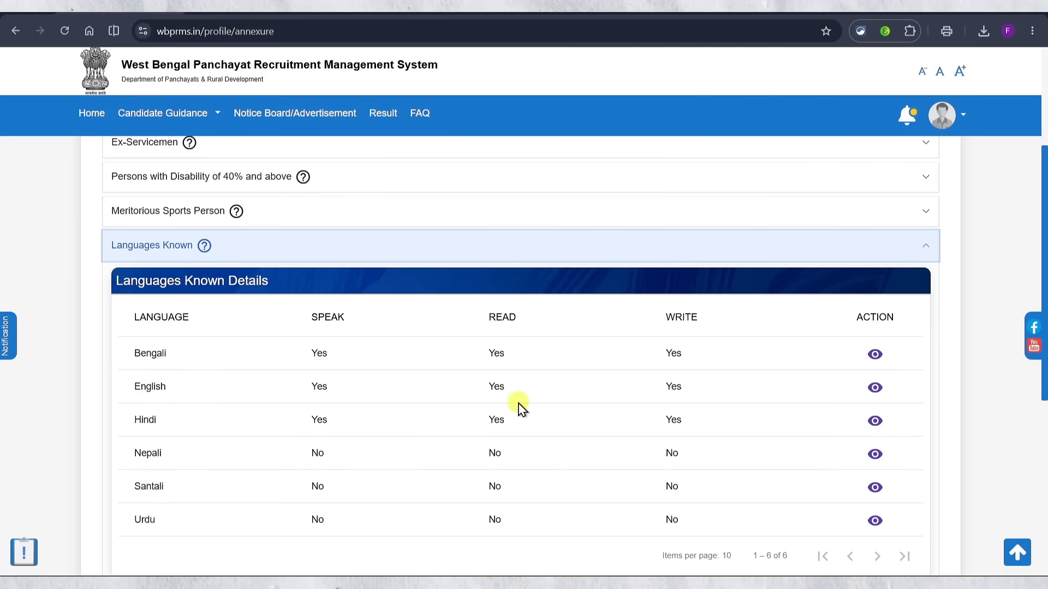
{"action": "left_click", "coordinate": [131, 248]}
{"action": "scroll", "coordinate": [164, 268], "scroll_direction": "up", "scroll_amount": 4}
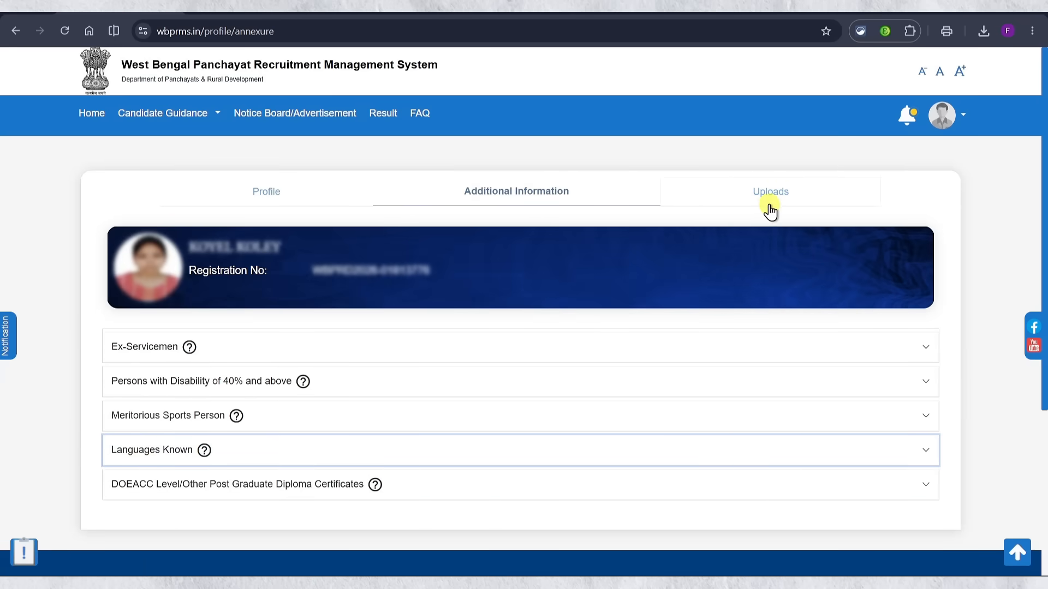
- Open the Identity Proof - Voter Card upload from the Uploads tab and review its 200kb–2mb limit
{"action": "left_click", "coordinate": [771, 203]}
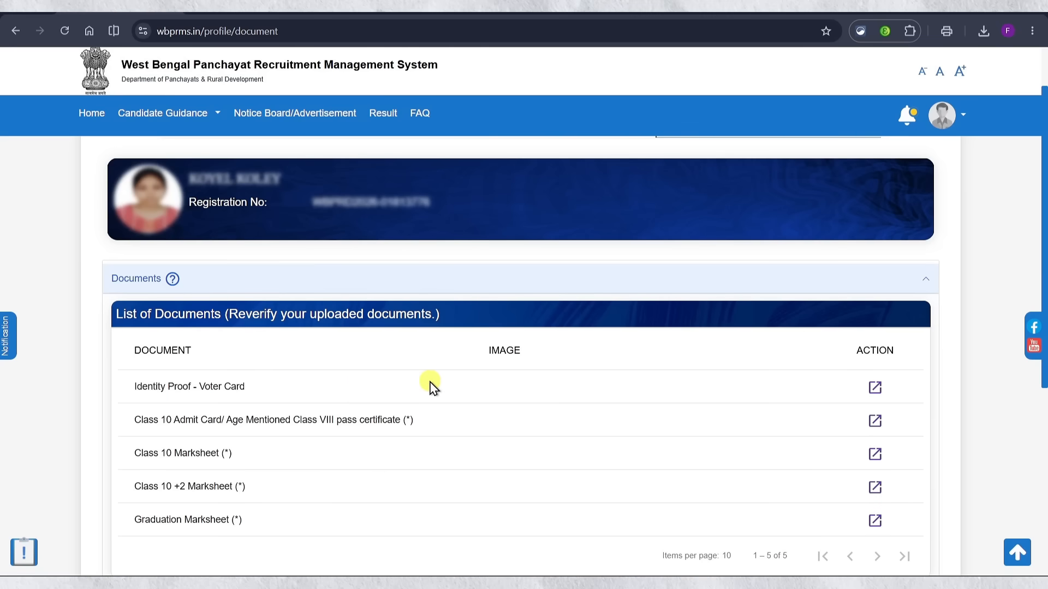
{"action": "left_click", "coordinate": [874, 389]}
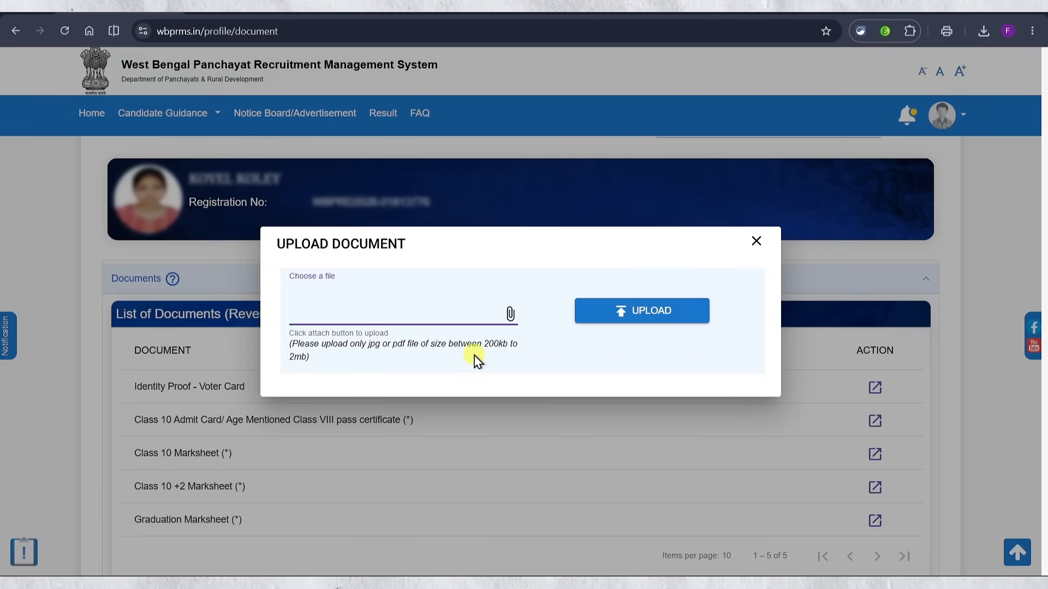
{"action": "left_click_drag", "start_coordinate": [440, 343], "coordinate": [512, 358]}
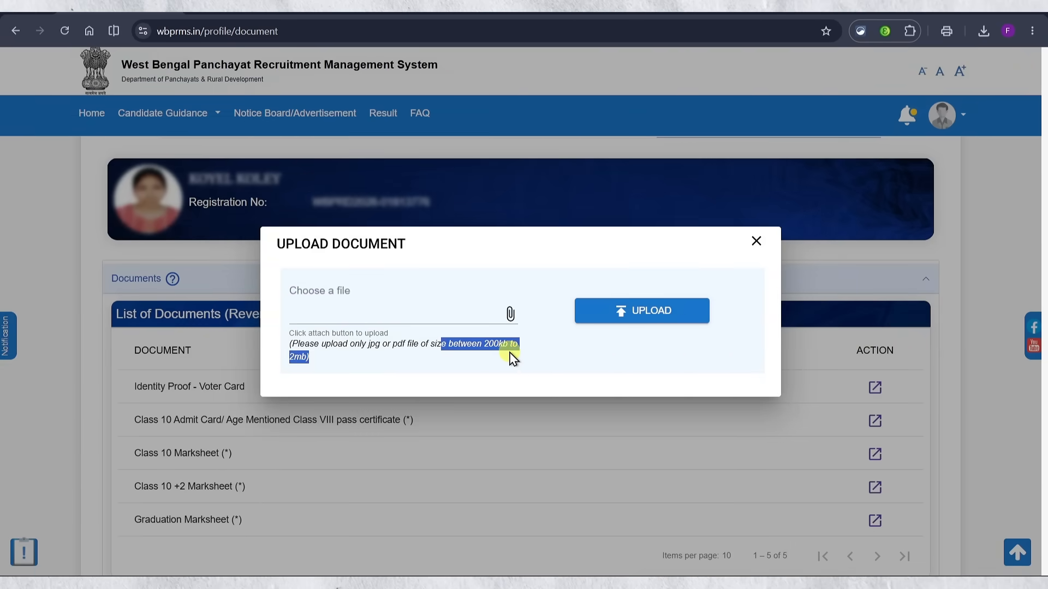
{"action": "left_click", "coordinate": [317, 358]}
{"action": "left_click_drag", "start_coordinate": [318, 346], "coordinate": [484, 344]}
{"action": "left_click", "coordinate": [512, 347]}
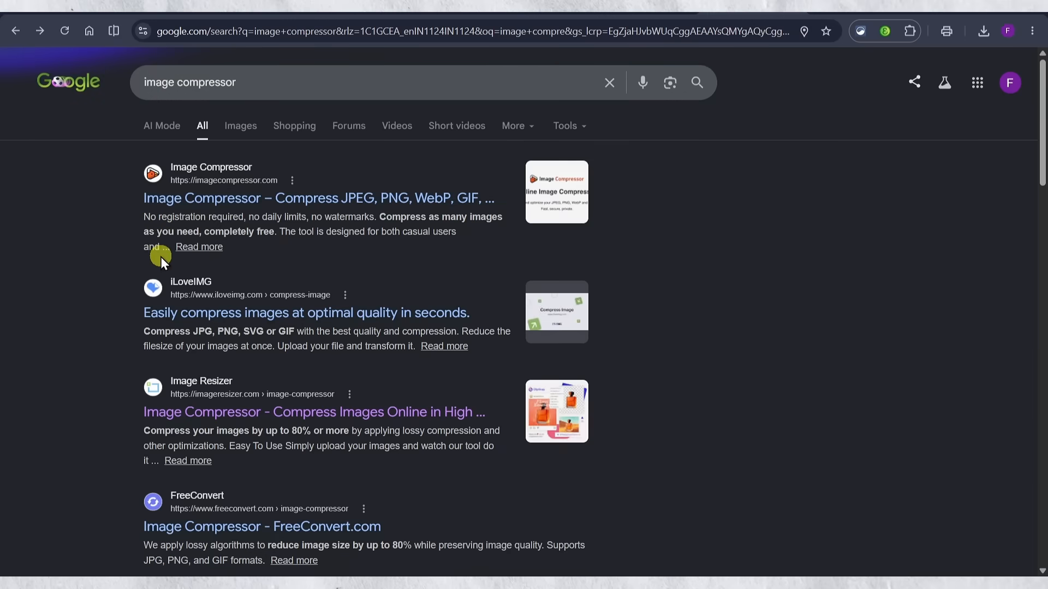
- Open the imageresizer.com Image Compressor and expand its optional compression settings
{"action": "scroll", "coordinate": [179, 261], "scroll_direction": "down", "scroll_amount": 1}
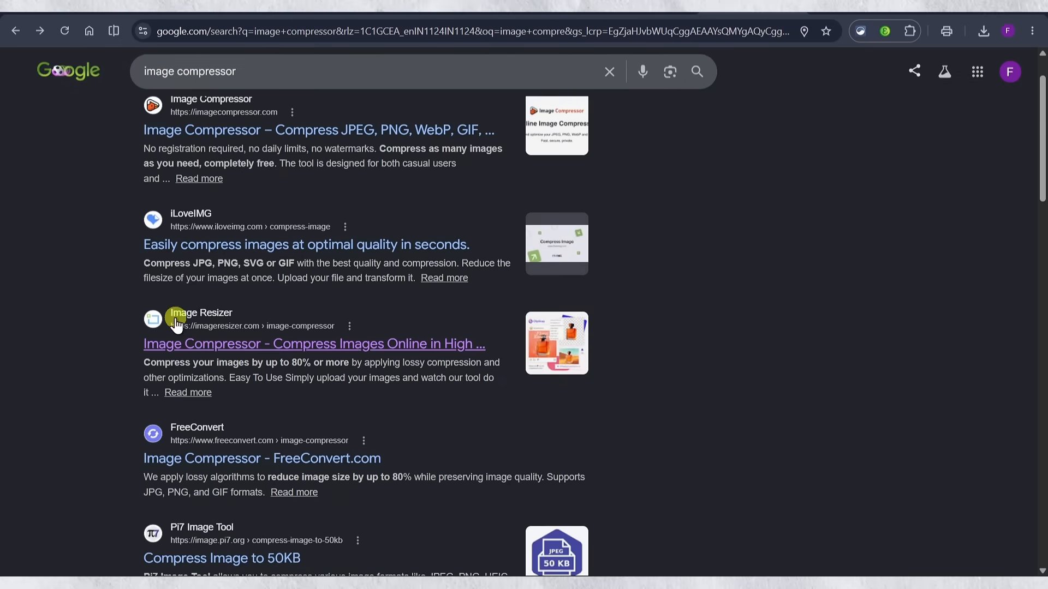
{"action": "left_click", "coordinate": [229, 356]}
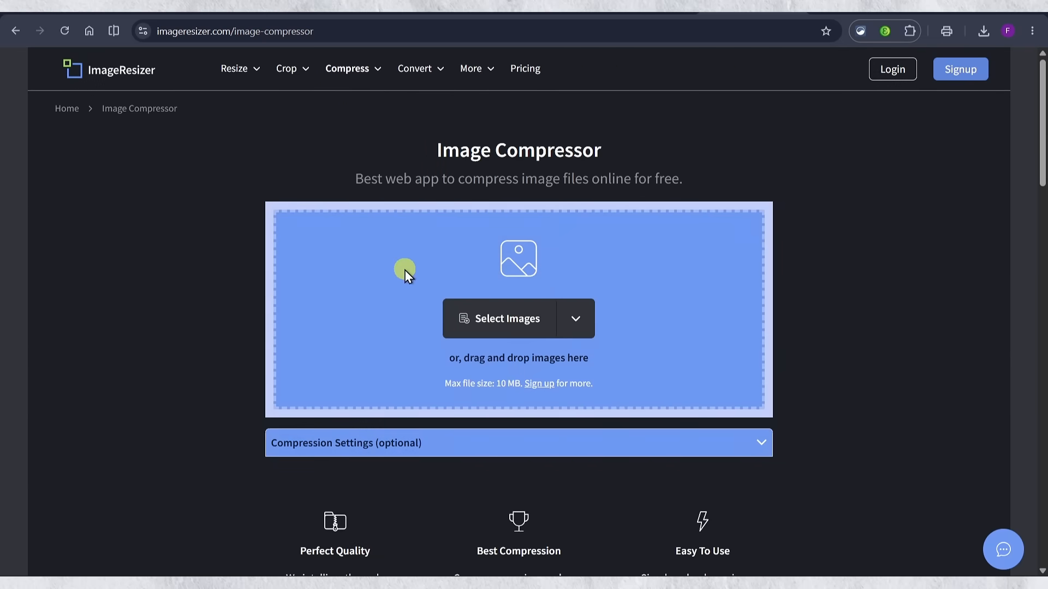
{"action": "scroll", "coordinate": [427, 411], "scroll_direction": "down", "scroll_amount": 1}
{"action": "left_click", "coordinate": [424, 381]}
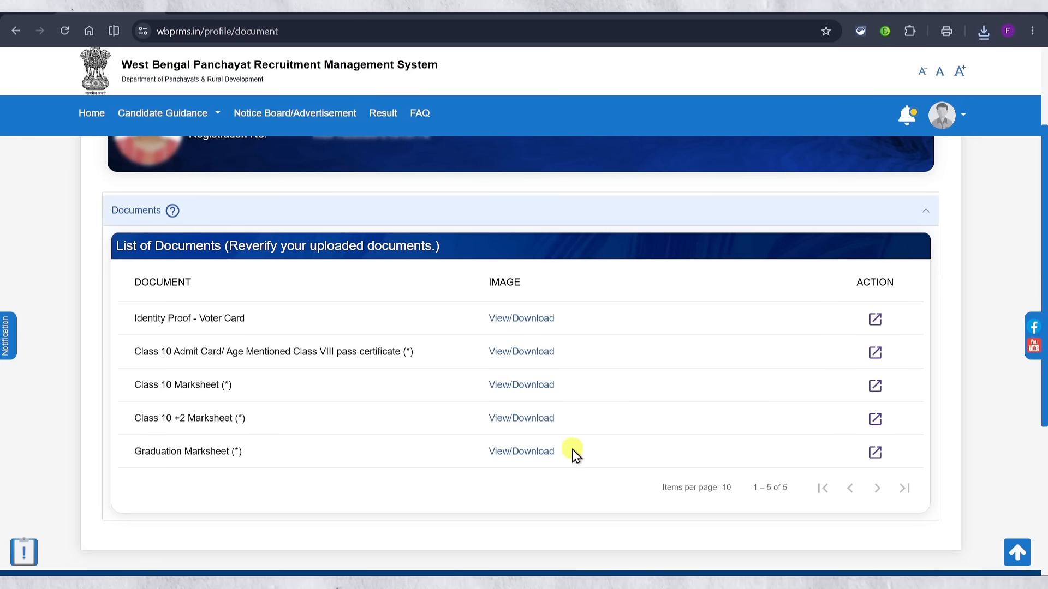
- Review the five uploaded documents on the Uploads page and open the avatar's account menu
{"action": "scroll", "coordinate": [629, 391], "scroll_direction": "down", "scroll_amount": 2}
{"action": "scroll", "coordinate": [630, 391], "scroll_direction": "up", "scroll_amount": 4}
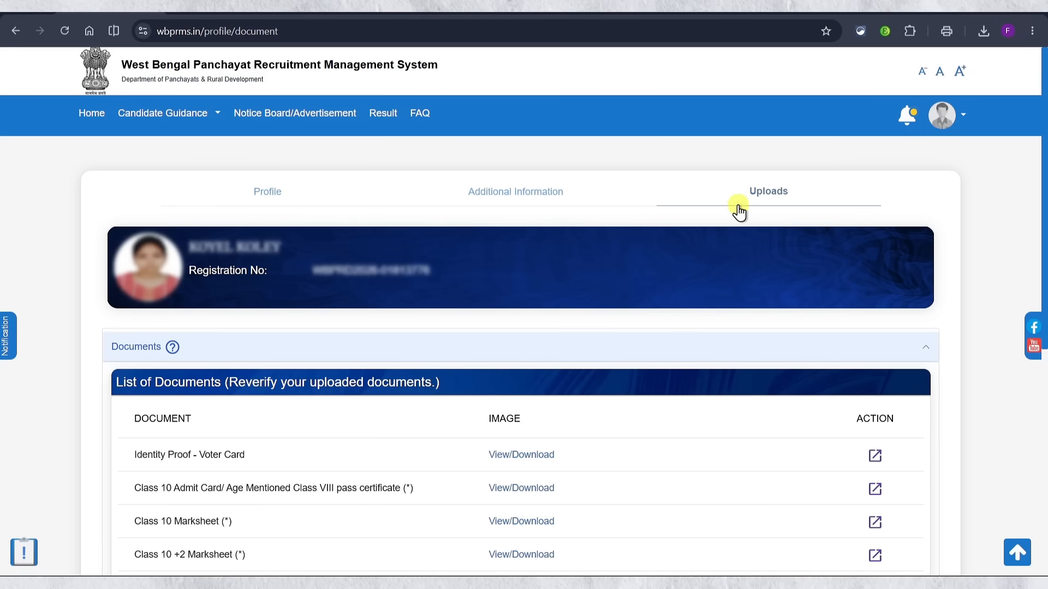
{"action": "left_click", "coordinate": [962, 120]}
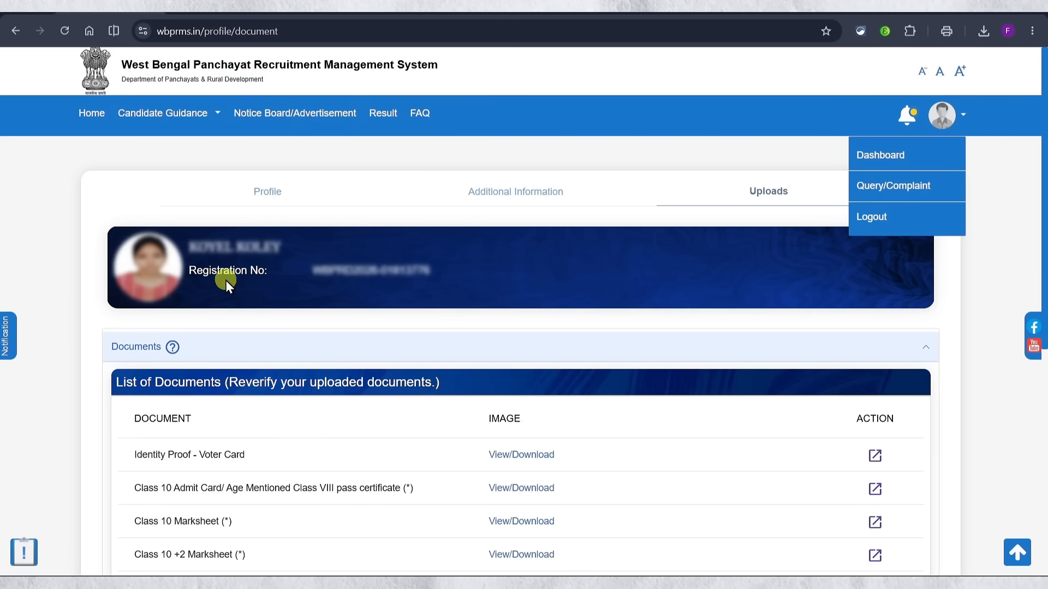
{"action": "scroll", "coordinate": [195, 283], "scroll_direction": "down", "scroll_amount": 1}
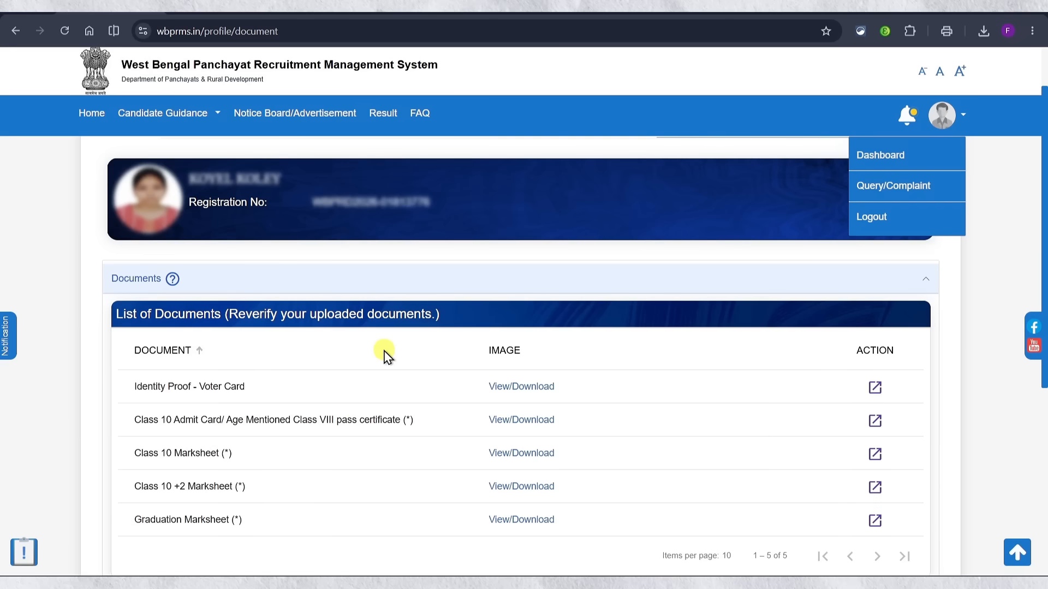
{"action": "scroll", "coordinate": [322, 322], "scroll_direction": "up", "scroll_amount": 1}
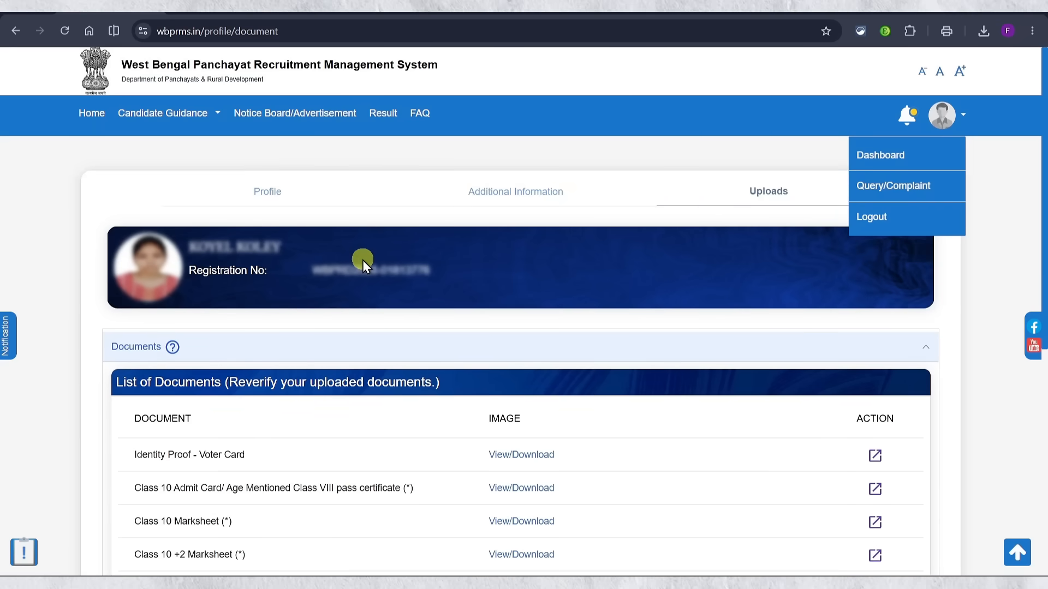